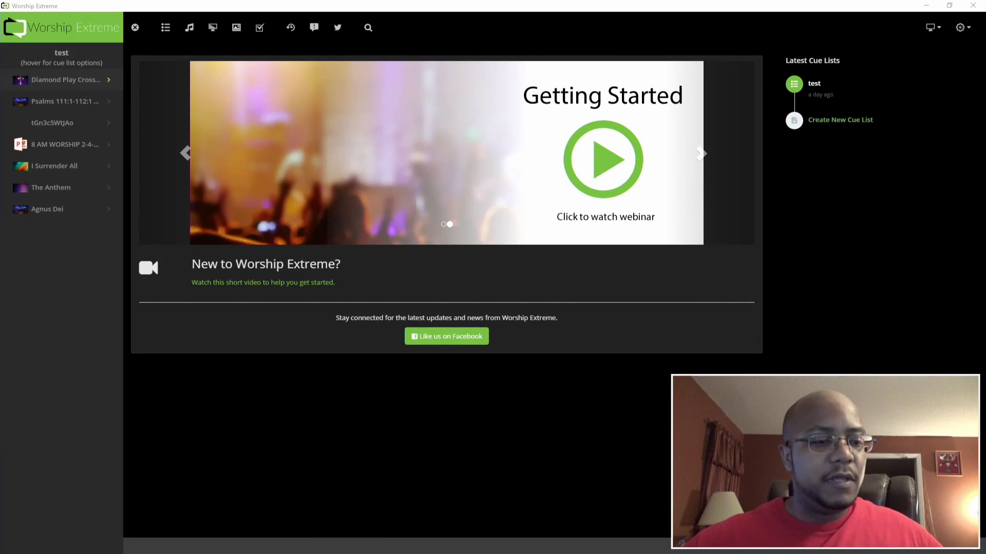
- Open the Lyrics library listing Agnus Dei, I Surrender All and The Solid Rock
{"action": "left_click", "coordinate": [189, 29]}
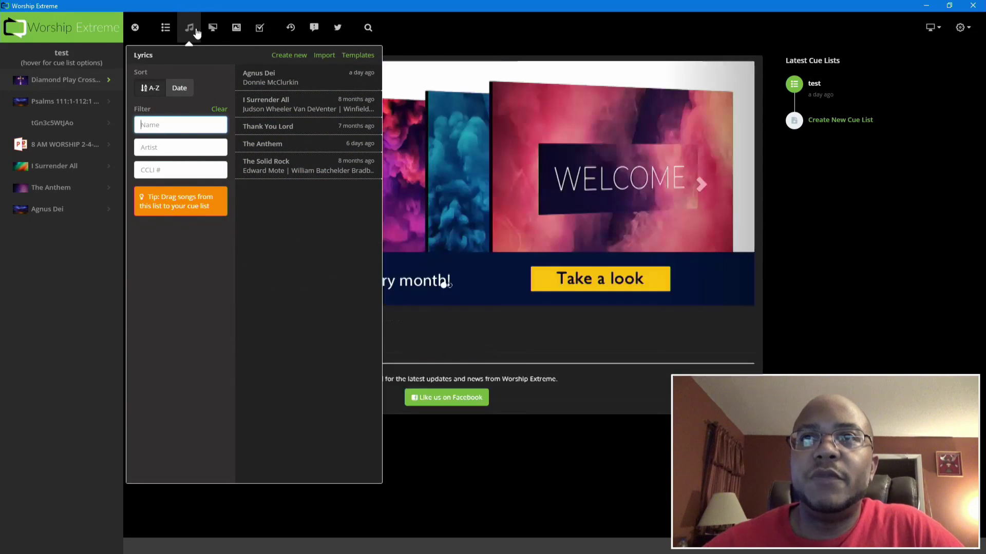
- Open the lyric Templates page showing the Default template
{"action": "left_click", "coordinate": [358, 61]}
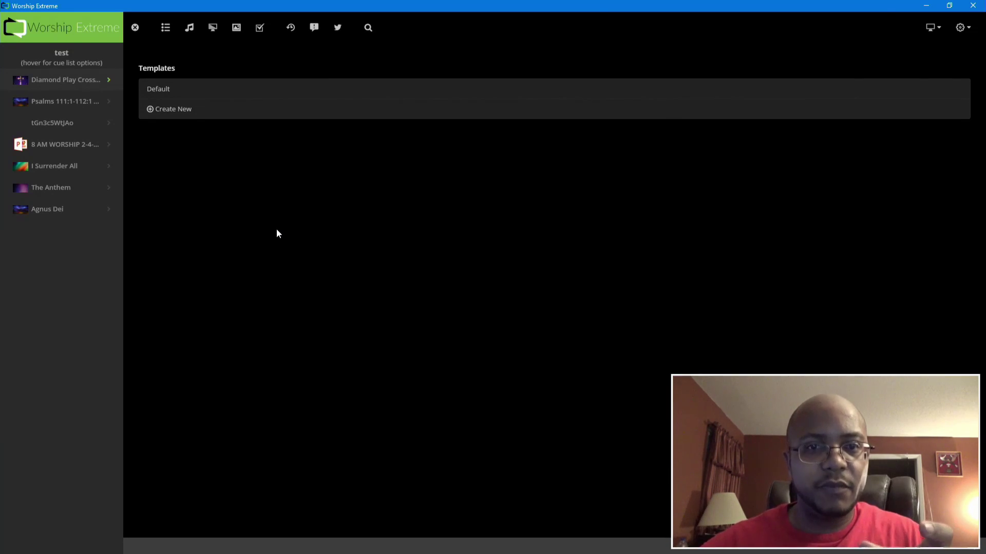
- Create a new template and rename it Full Screen
{"action": "left_click", "coordinate": [176, 119]}
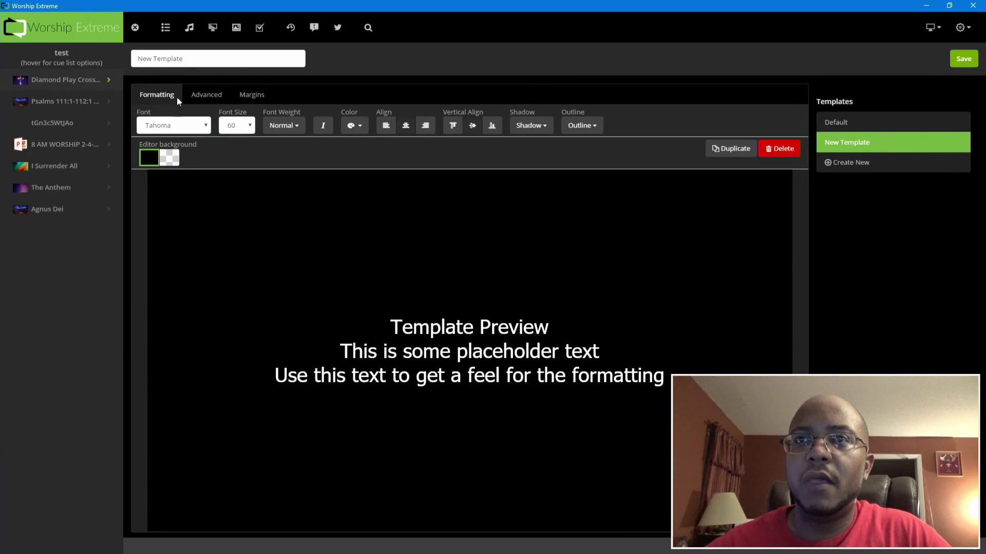
{"action": "left_click_drag", "start_coordinate": [189, 61], "coordinate": [96, 62]}
{"action": "type", "text": "Full Screen"}
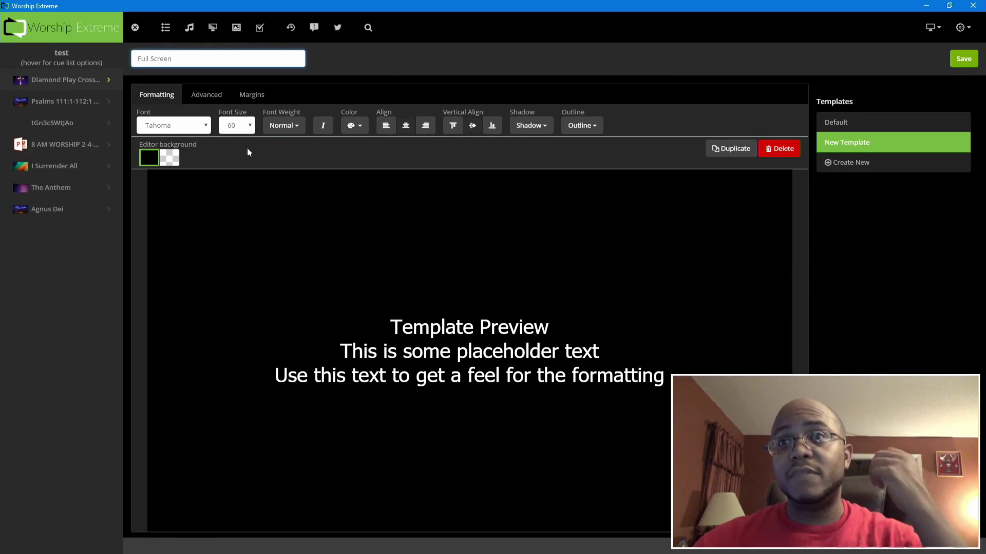
- Set the template font to Nexa with Bold weight
{"action": "left_click", "coordinate": [207, 126]}
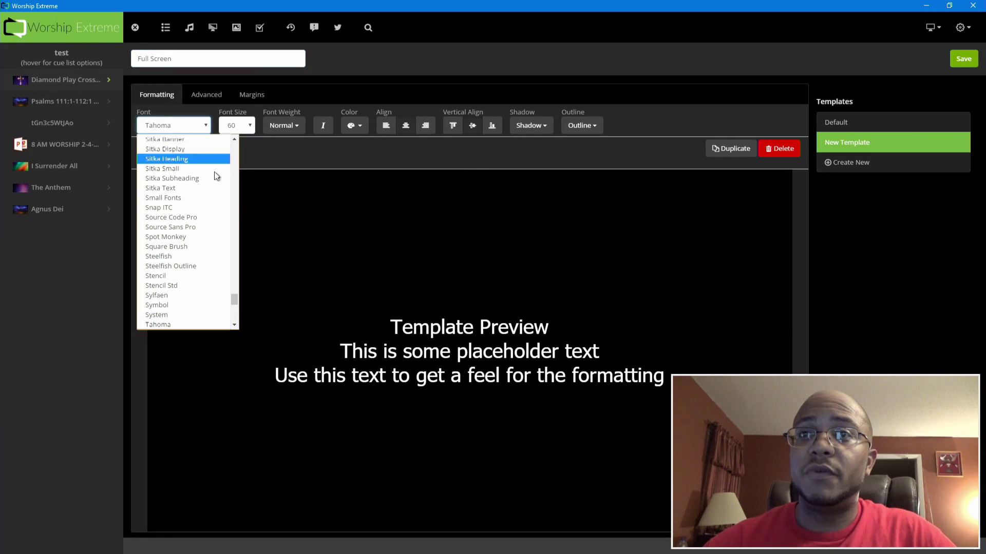
{"action": "scroll", "coordinate": [234, 207], "scroll_direction": "up", "scroll_amount": 6}
{"action": "scroll", "coordinate": [233, 208], "scroll_direction": "up", "scroll_amount": 5}
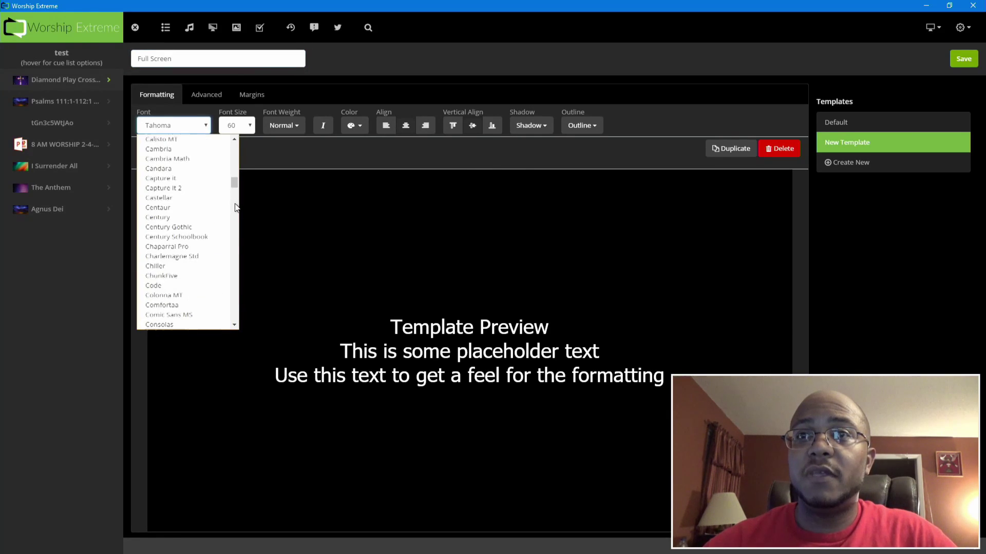
{"action": "left_click", "coordinate": [160, 201]}
{"action": "left_click", "coordinate": [284, 128]}
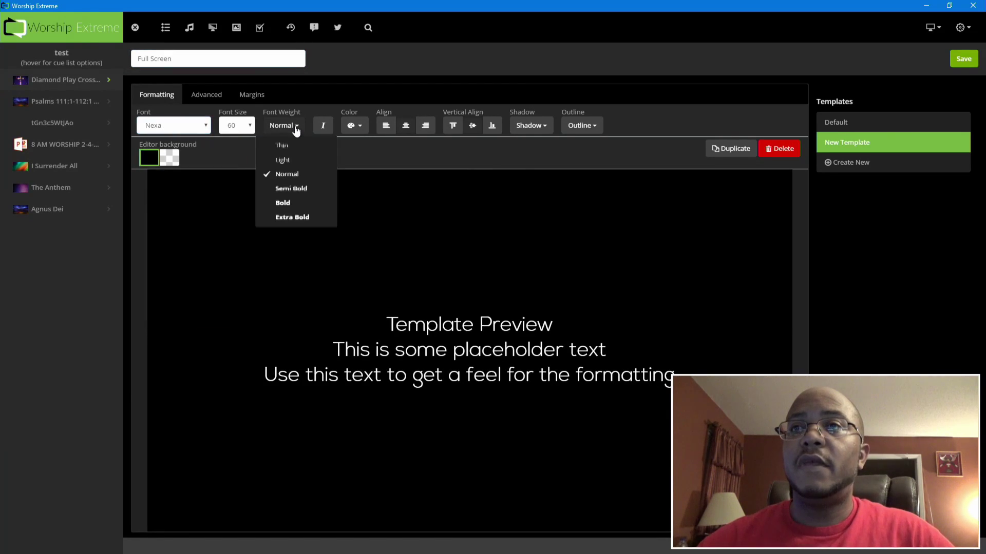
{"action": "left_click", "coordinate": [288, 203]}
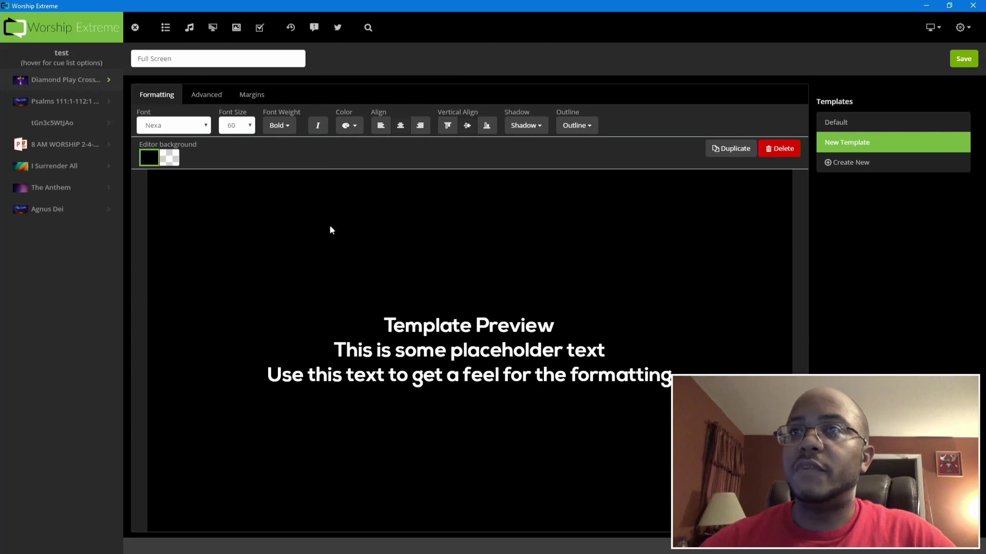
- Set the template font size to 86, after trying 80 and 90
{"action": "left_click", "coordinate": [254, 127]}
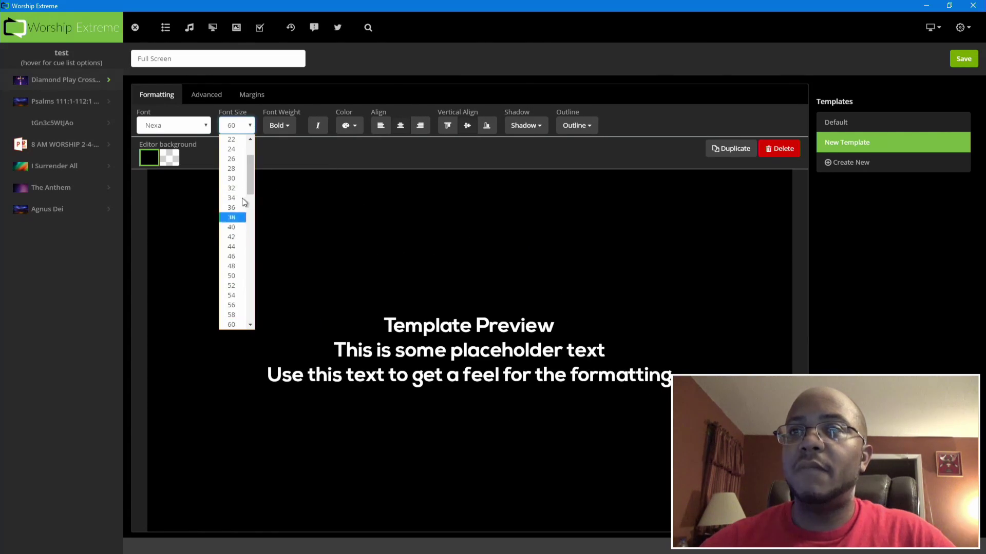
{"action": "left_click_drag", "start_coordinate": [252, 182], "coordinate": [257, 212]}
{"action": "left_click", "coordinate": [237, 236]}
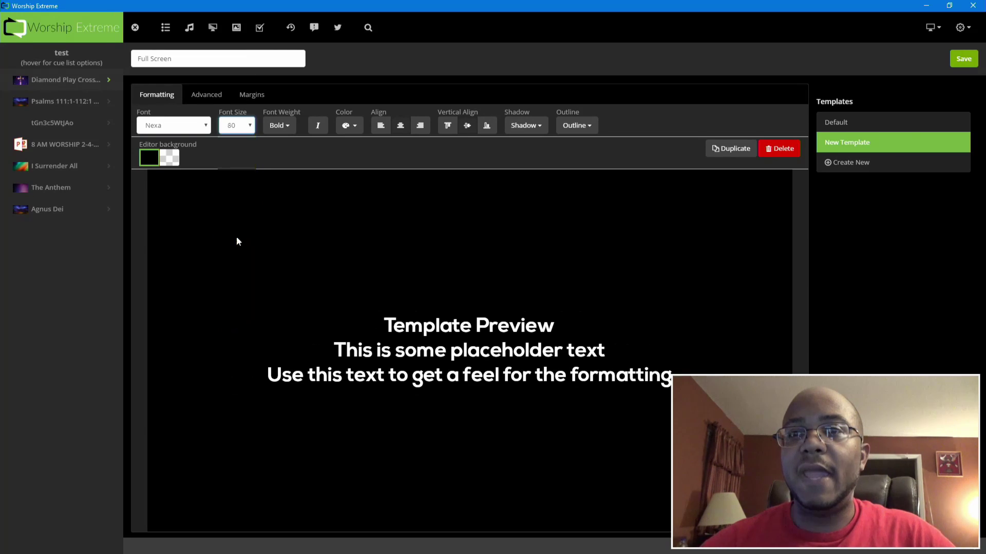
{"action": "left_click", "coordinate": [250, 126]}
{"action": "left_click_drag", "start_coordinate": [247, 207], "coordinate": [252, 236]}
{"action": "left_click", "coordinate": [240, 268]}
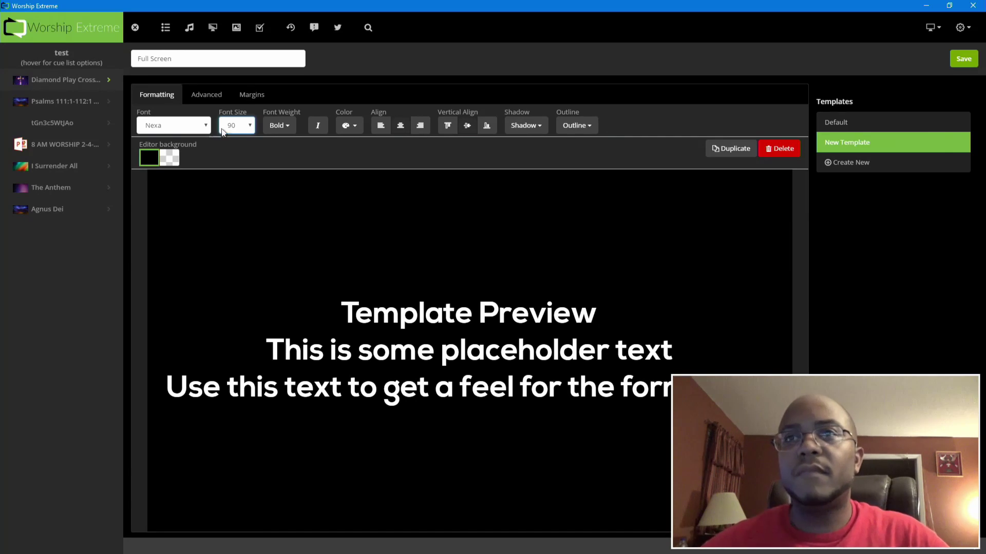
{"action": "left_click", "coordinate": [250, 125]}
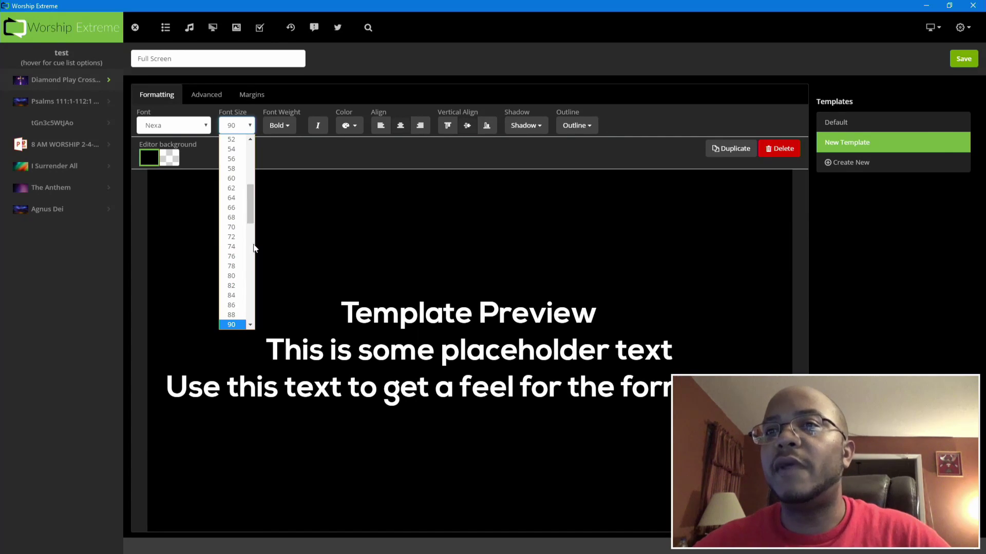
{"action": "left_click", "coordinate": [234, 304]}
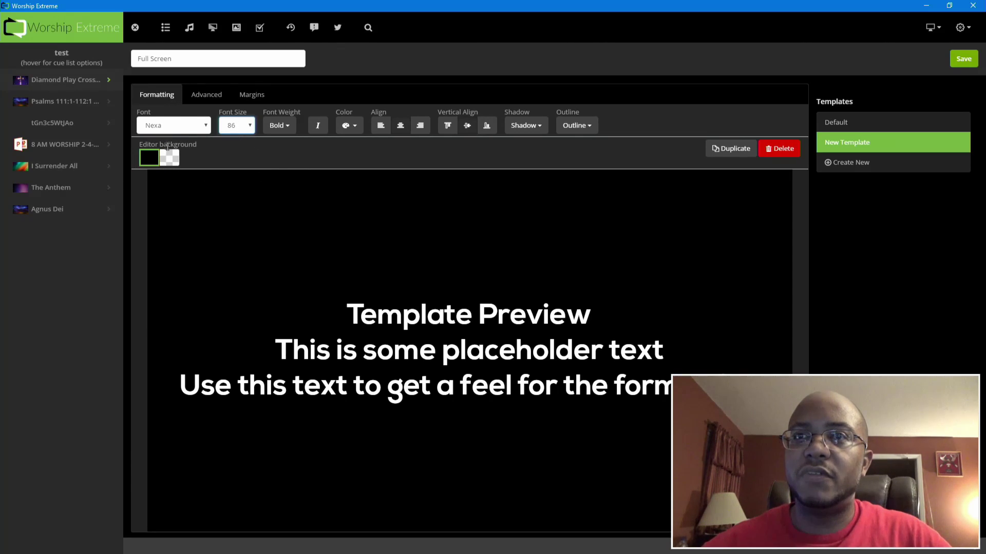
{"action": "left_click", "coordinate": [203, 96]}
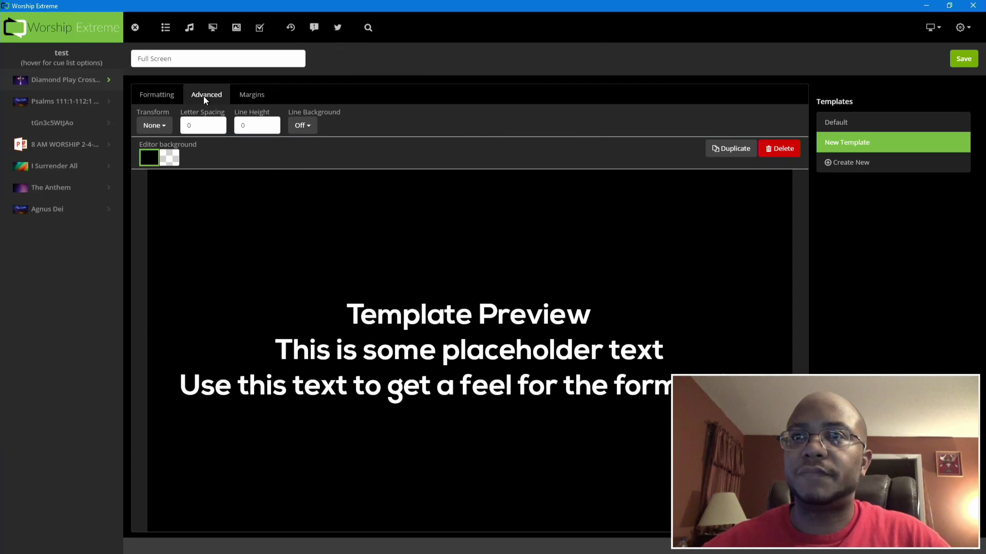
- Set the text transform to Upper Case, after briefly trying lowercase
{"action": "left_click", "coordinate": [165, 127]}
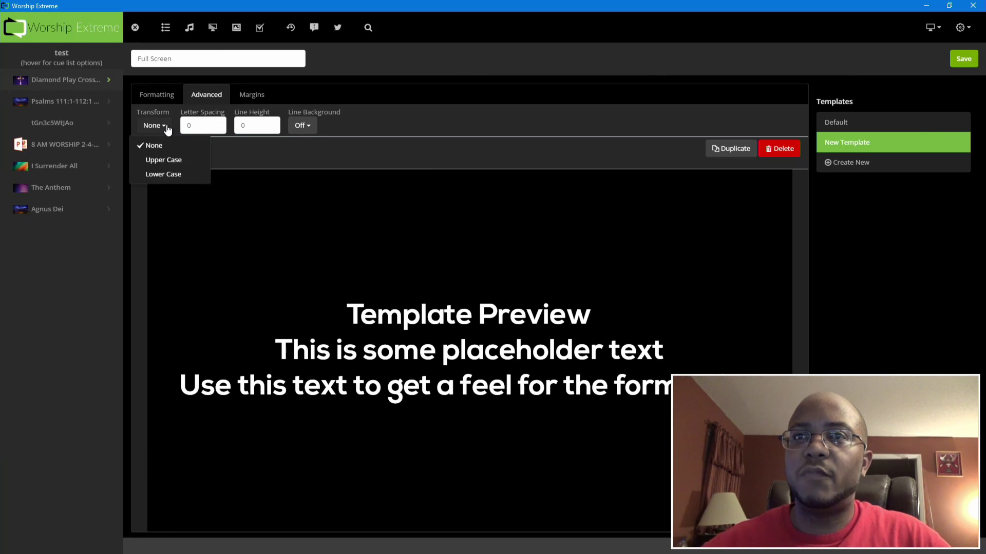
{"action": "left_click", "coordinate": [172, 163]}
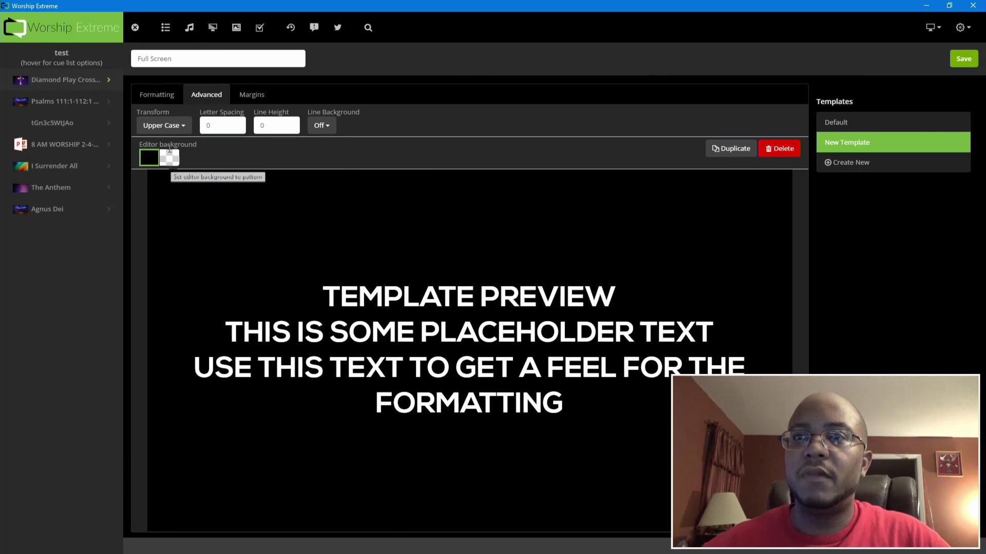
{"action": "left_click", "coordinate": [164, 126]}
{"action": "left_click", "coordinate": [164, 174]}
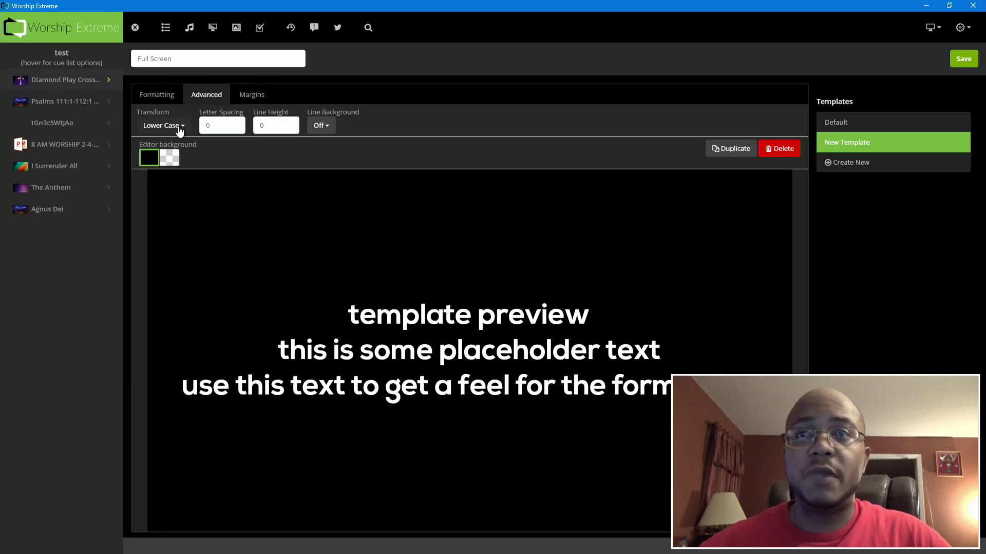
{"action": "left_click", "coordinate": [179, 129]}
{"action": "left_click", "coordinate": [175, 159]}
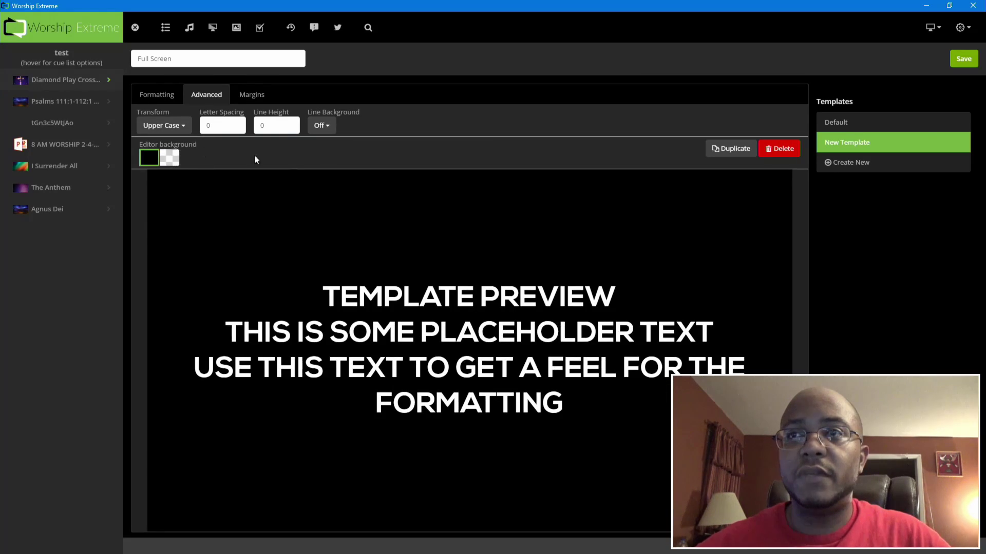
- Try a line background behind the text in red, white, then black
{"action": "left_click", "coordinate": [335, 131]}
{"action": "left_click", "coordinate": [318, 148]}
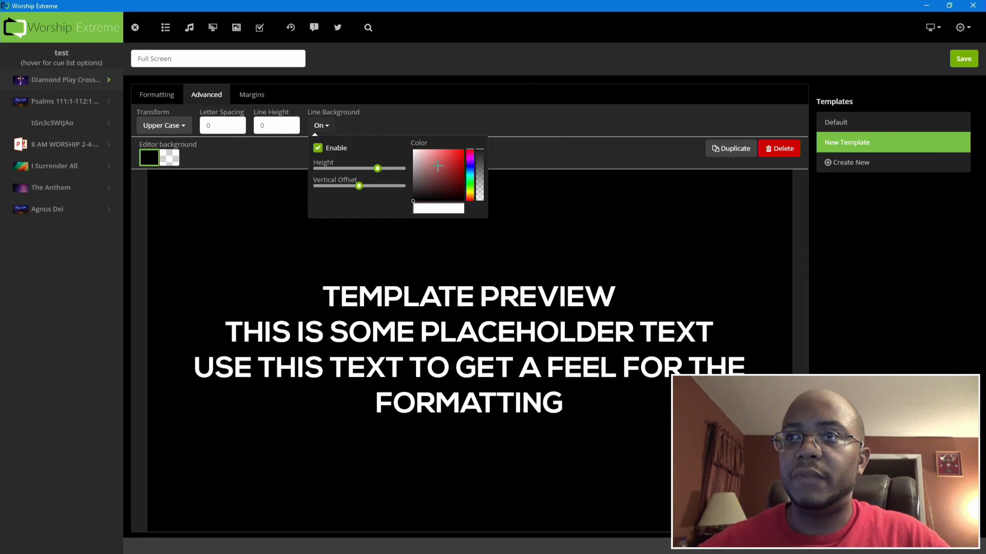
{"action": "left_click_drag", "start_coordinate": [447, 162], "coordinate": [472, 148]}
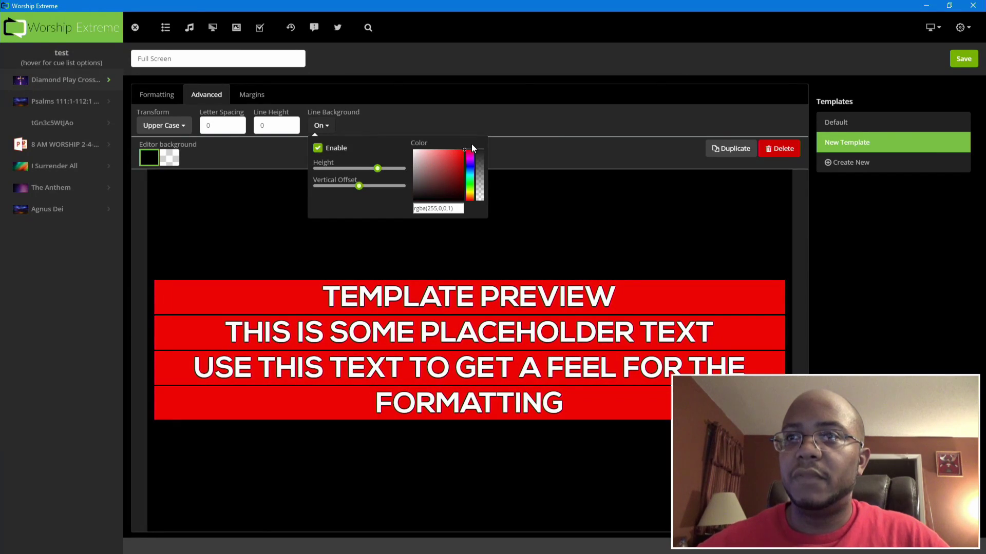
{"action": "left_click", "coordinate": [266, 156]}
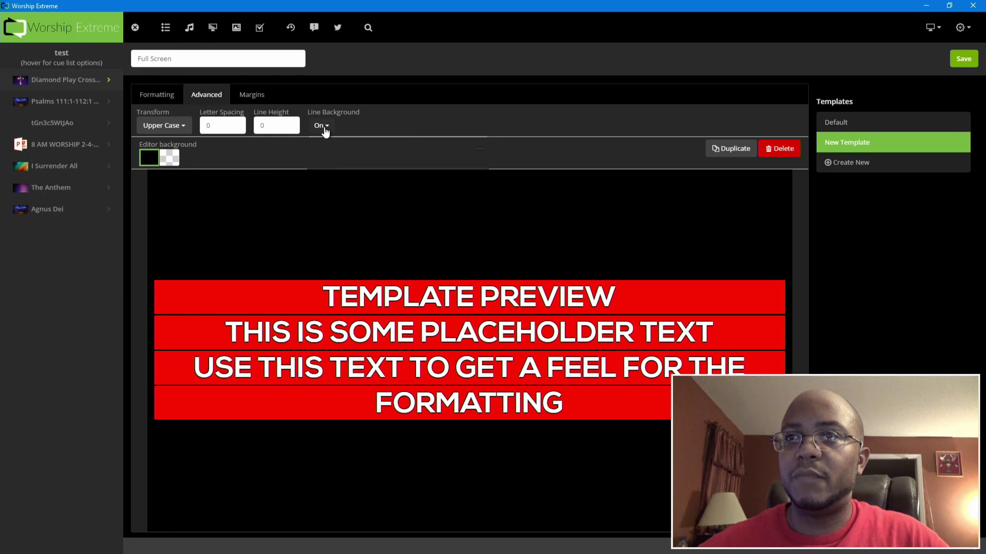
{"action": "left_click", "coordinate": [320, 126]}
{"action": "left_click", "coordinate": [379, 134]}
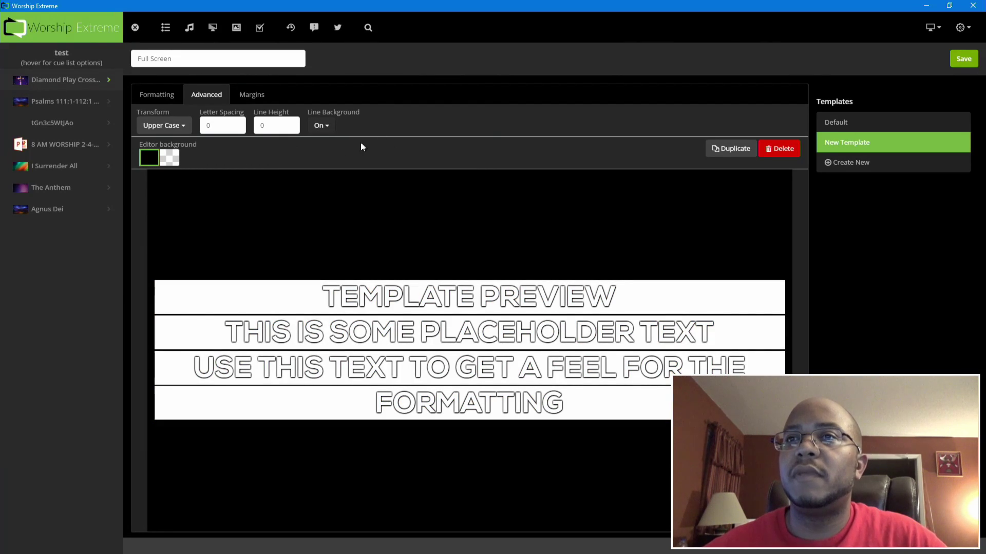
{"action": "left_click", "coordinate": [330, 130]}
{"action": "left_click_drag", "start_coordinate": [391, 149], "coordinate": [407, 199]}
{"action": "left_click", "coordinate": [208, 149]}
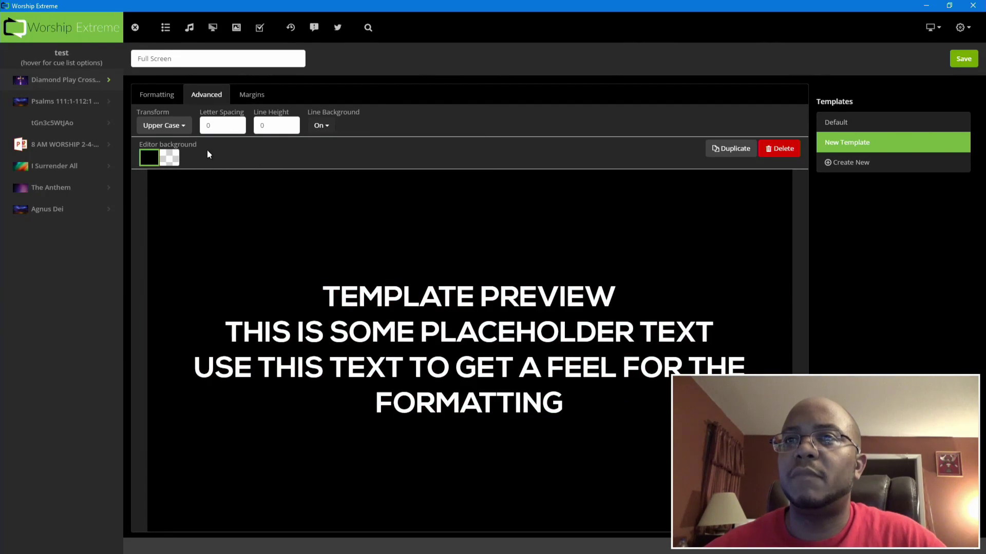
- Preview on the checkered transparent background and turn line backgrounds off
{"action": "left_click", "coordinate": [174, 161]}
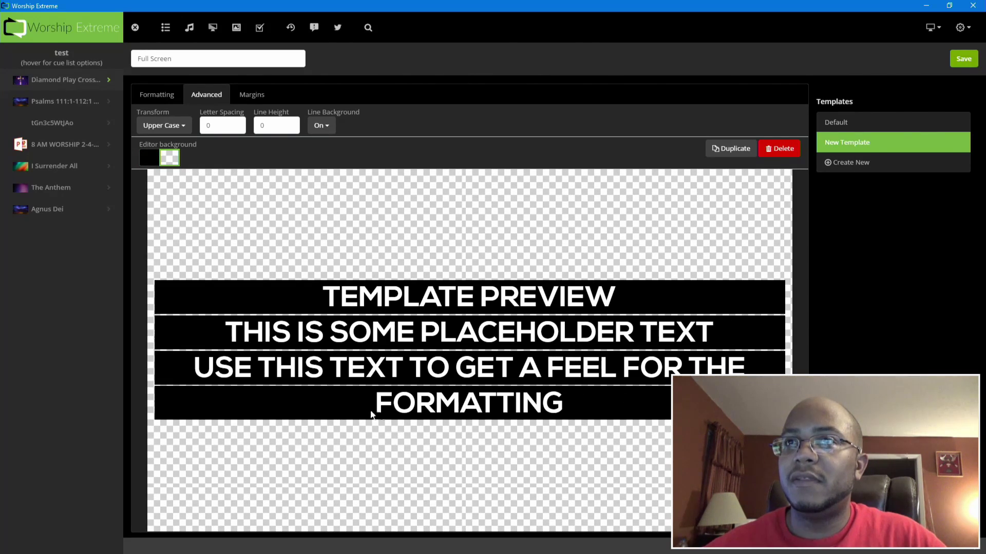
{"action": "left_click", "coordinate": [324, 126]}
{"action": "left_click", "coordinate": [318, 149]}
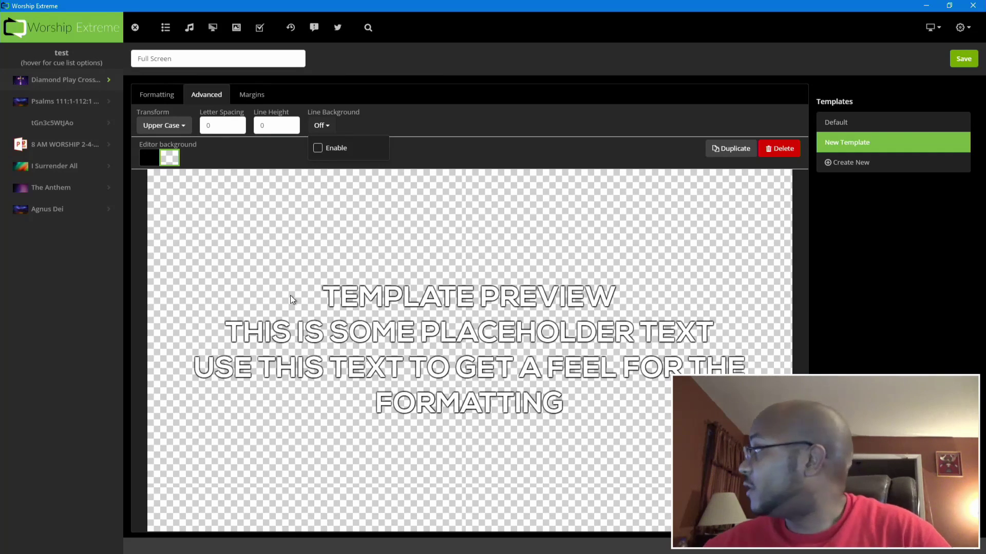
{"action": "left_click", "coordinate": [264, 94]}
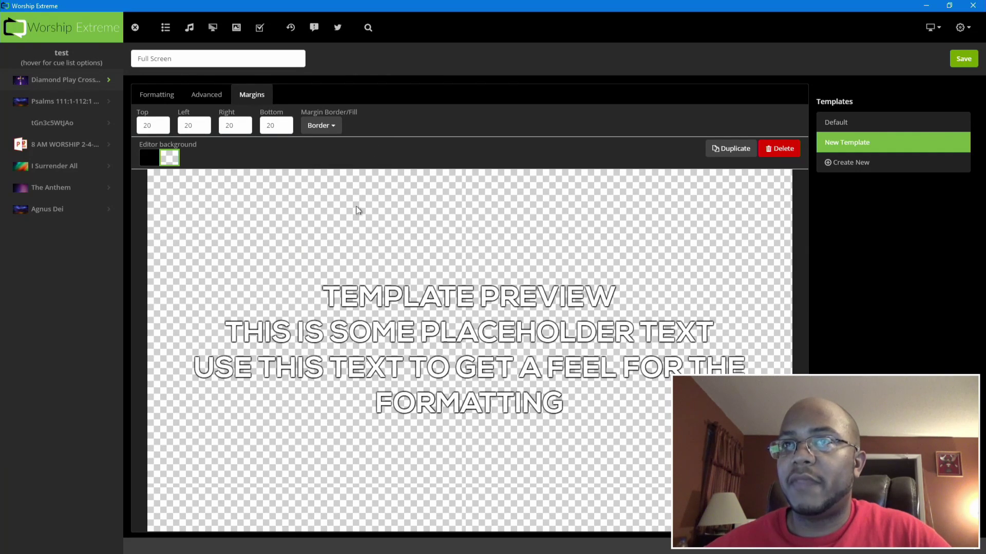
- Increase the text shadow opacity and check the outline settings
{"action": "left_click", "coordinate": [153, 96]}
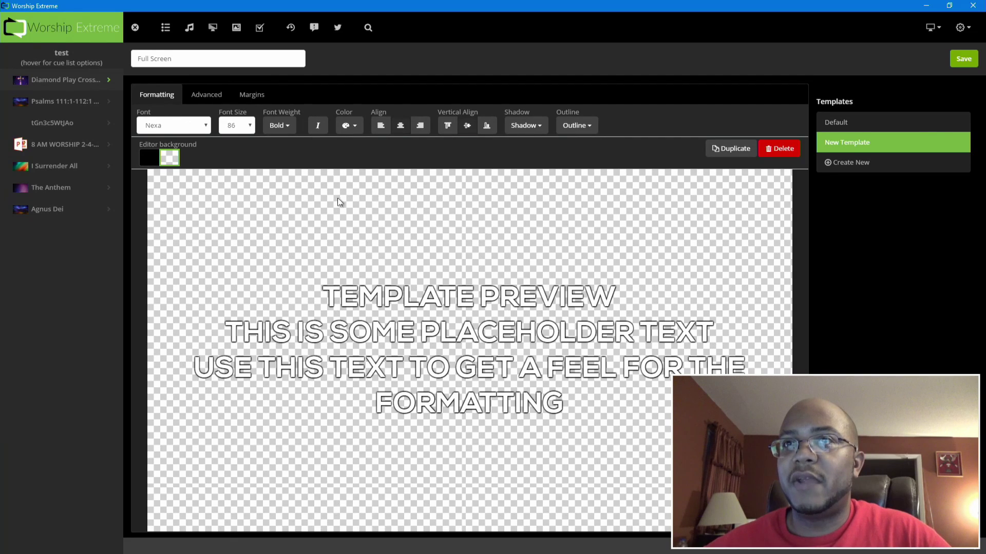
{"action": "left_click", "coordinate": [532, 126]}
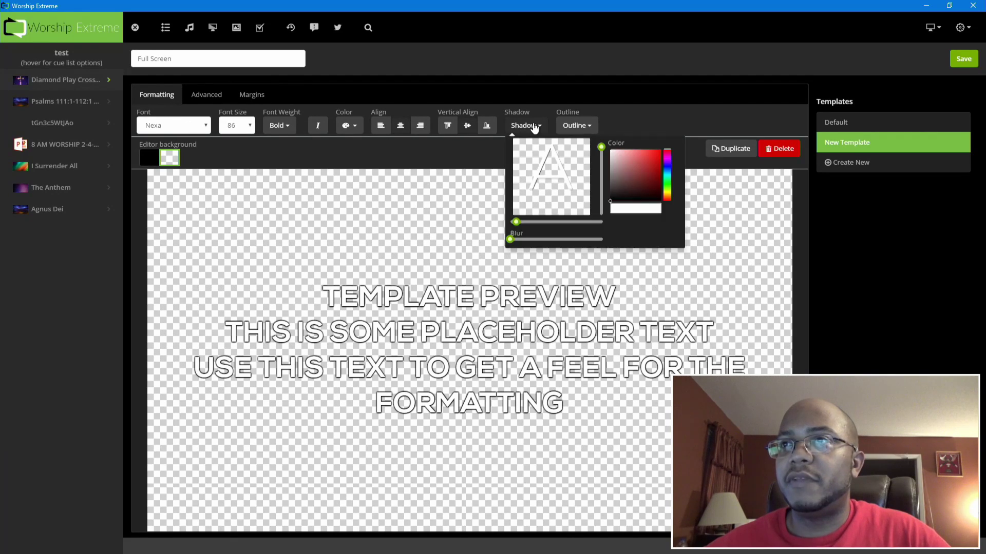
{"action": "left_click_drag", "start_coordinate": [520, 225], "coordinate": [516, 242]}
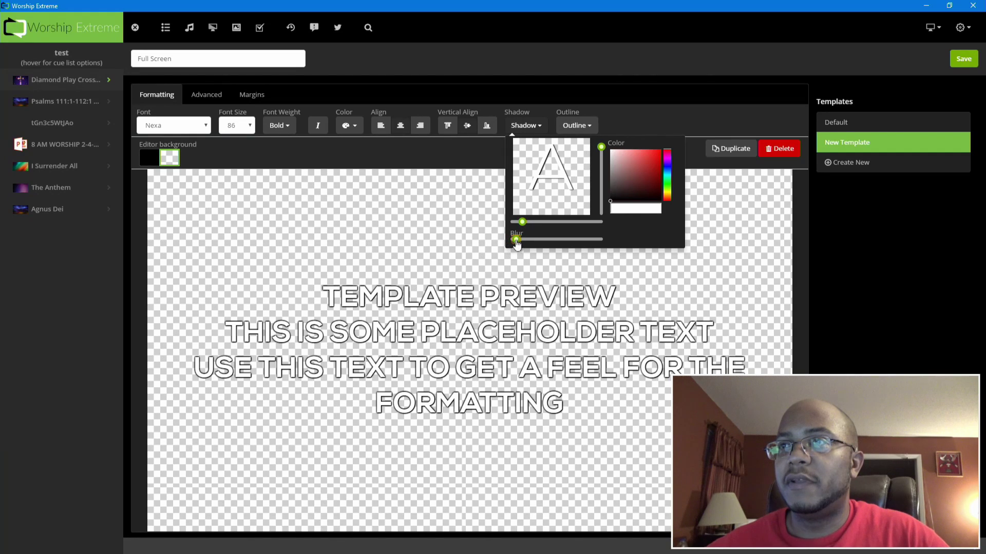
{"action": "left_click", "coordinate": [586, 128]}
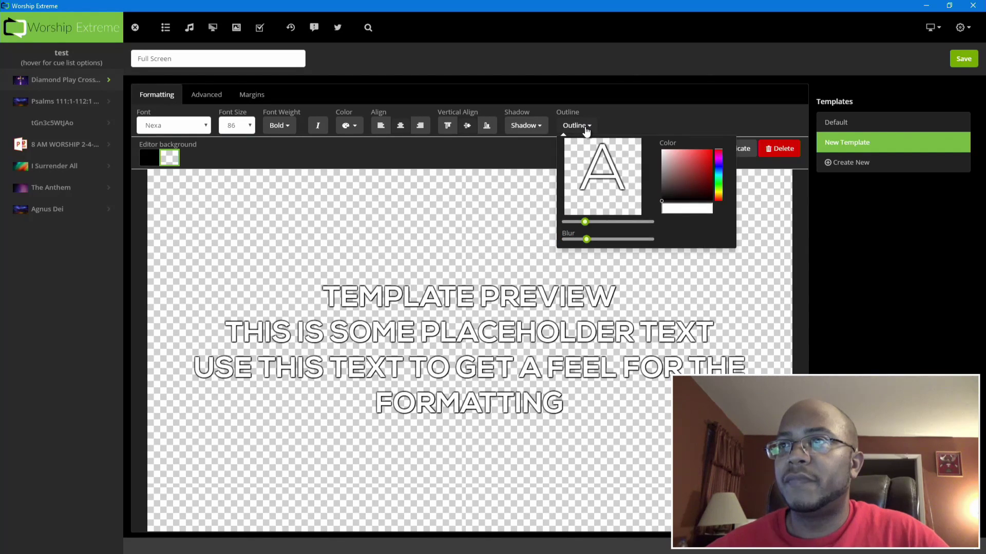
{"action": "left_click", "coordinate": [504, 154]}
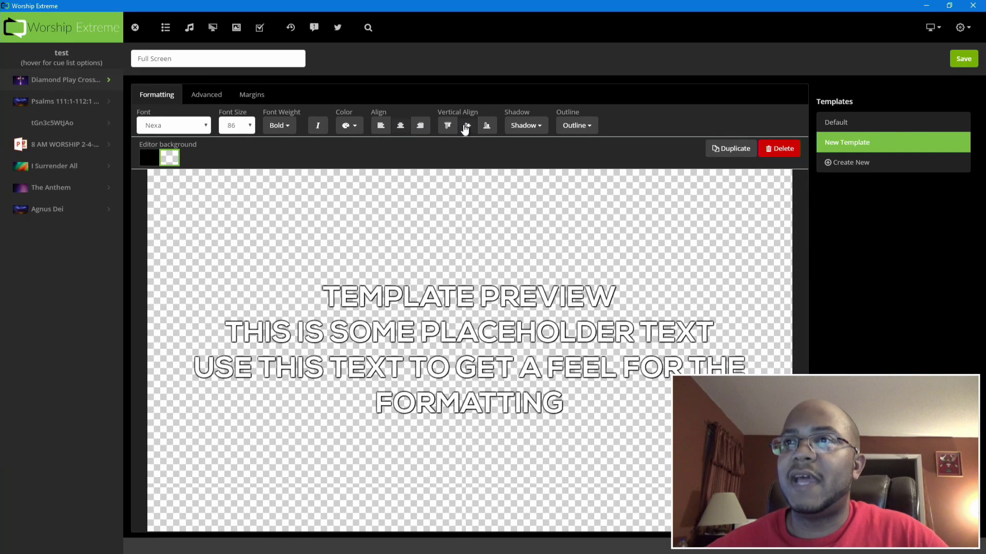
- Leave the text colour unchanged and save the template as Full Screen
{"action": "left_click", "coordinate": [354, 128]}
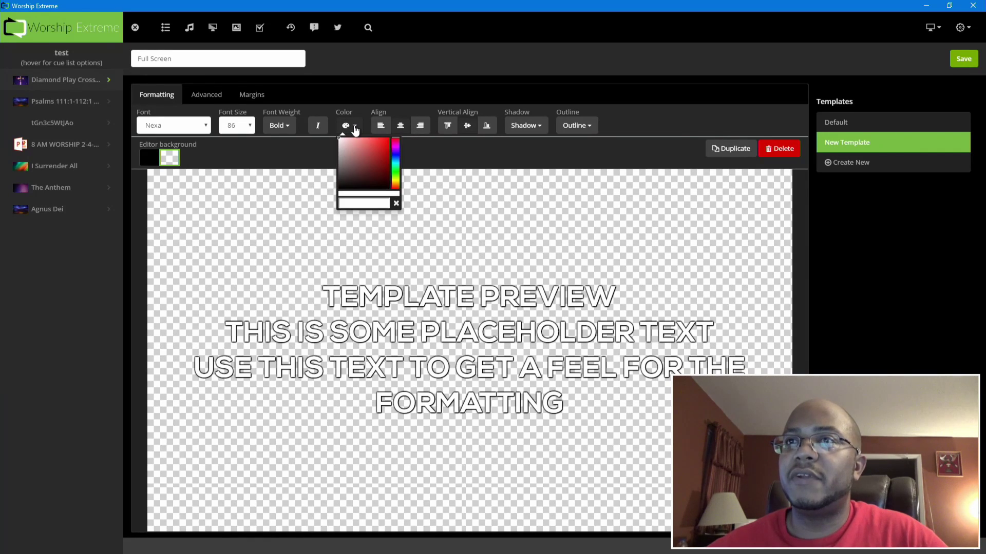
{"action": "left_click", "coordinate": [299, 144]}
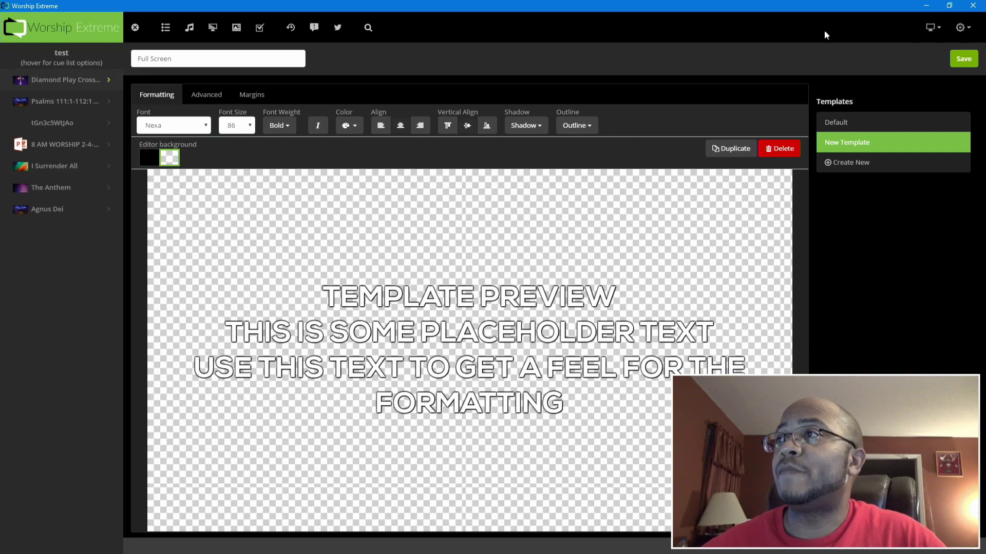
{"action": "left_click", "coordinate": [961, 63]}
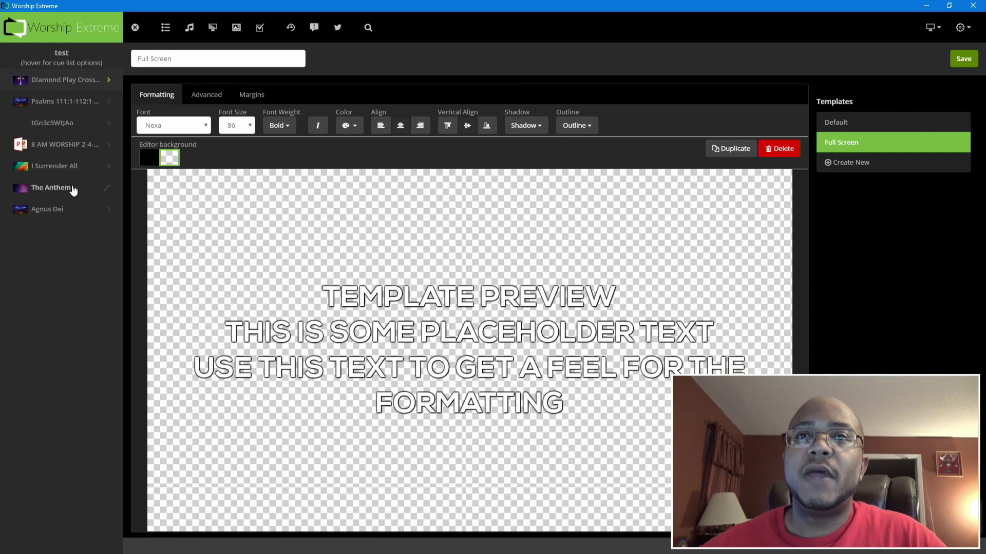
- Assign the Full Screen template to the Agnus Dei song, save, and launch the cue
{"action": "left_click", "coordinate": [47, 212]}
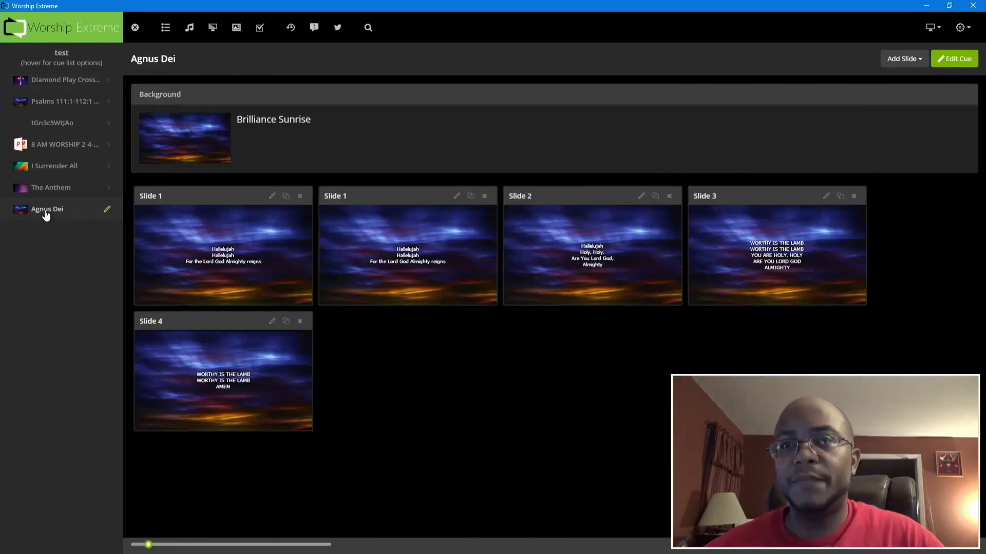
{"action": "left_click", "coordinate": [964, 67]}
{"action": "left_click", "coordinate": [679, 336]}
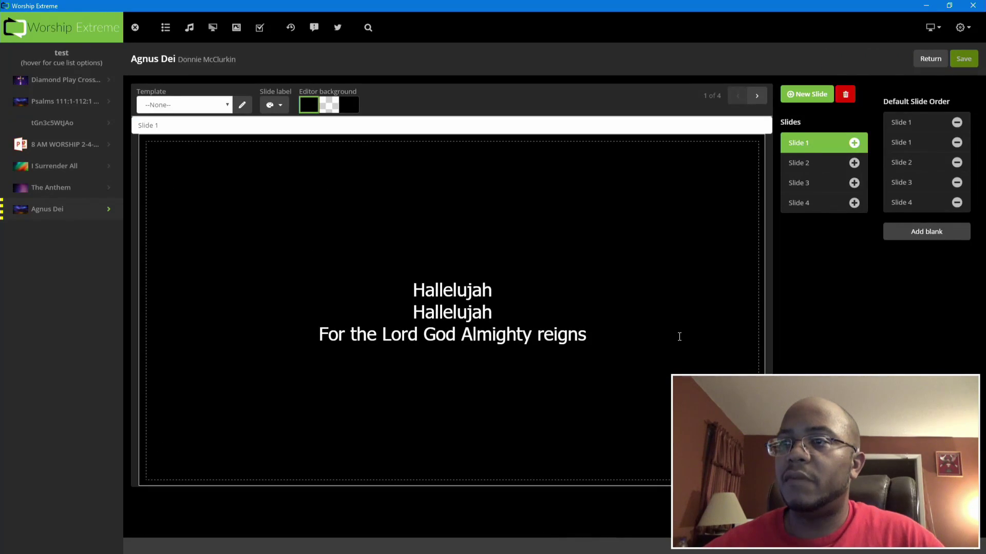
{"action": "left_click", "coordinate": [174, 105]}
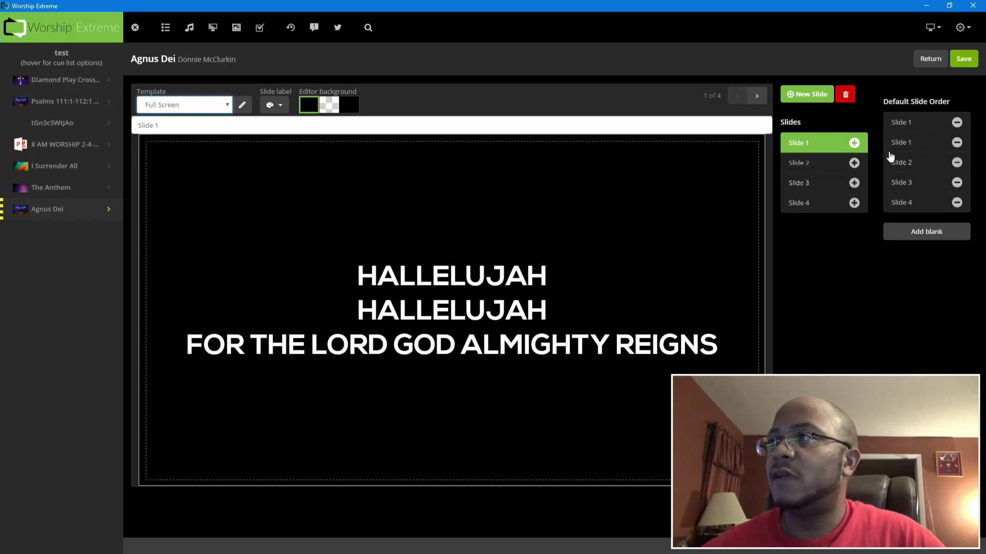
{"action": "left_click", "coordinate": [964, 60]}
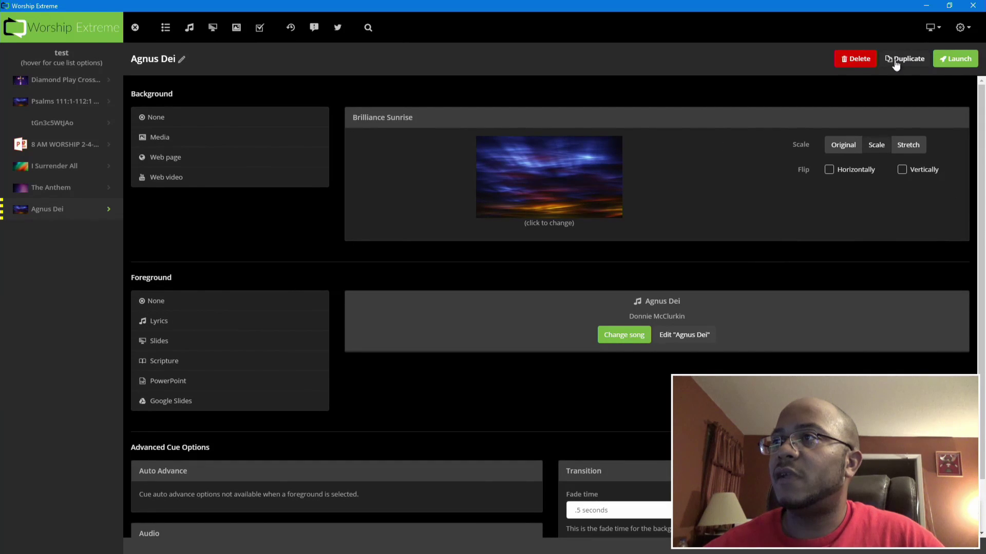
{"action": "left_click", "coordinate": [967, 62]}
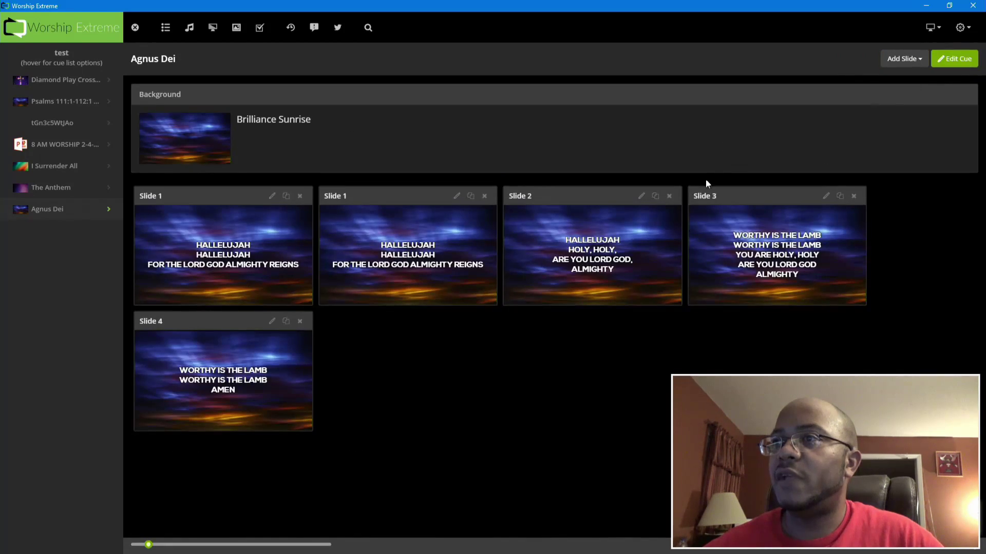
- Send Agnus Dei Slide 1 live
{"action": "left_click", "coordinate": [227, 259]}
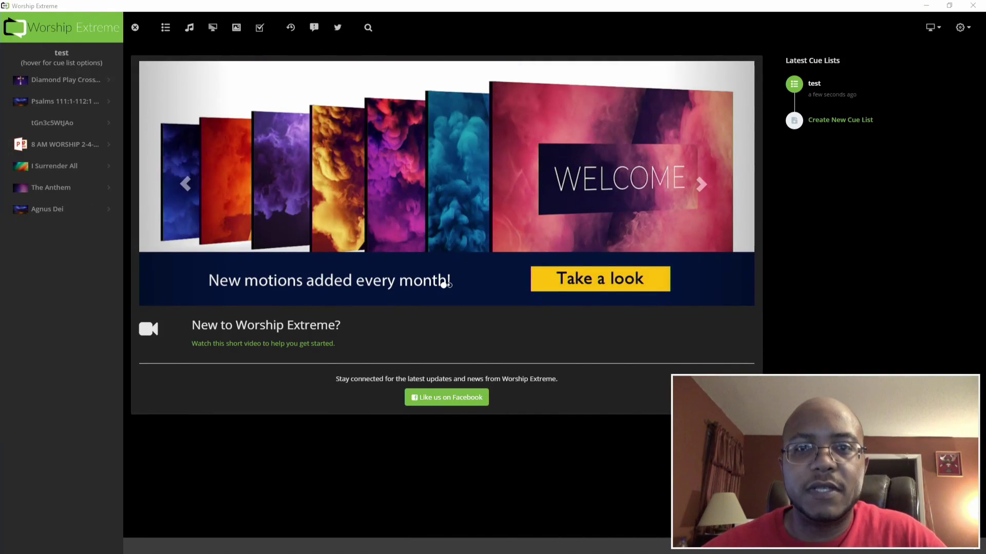
- Add a new cue with the Glitter Rush Gold media background
{"action": "mouse_move", "coordinate": [66, 58]}
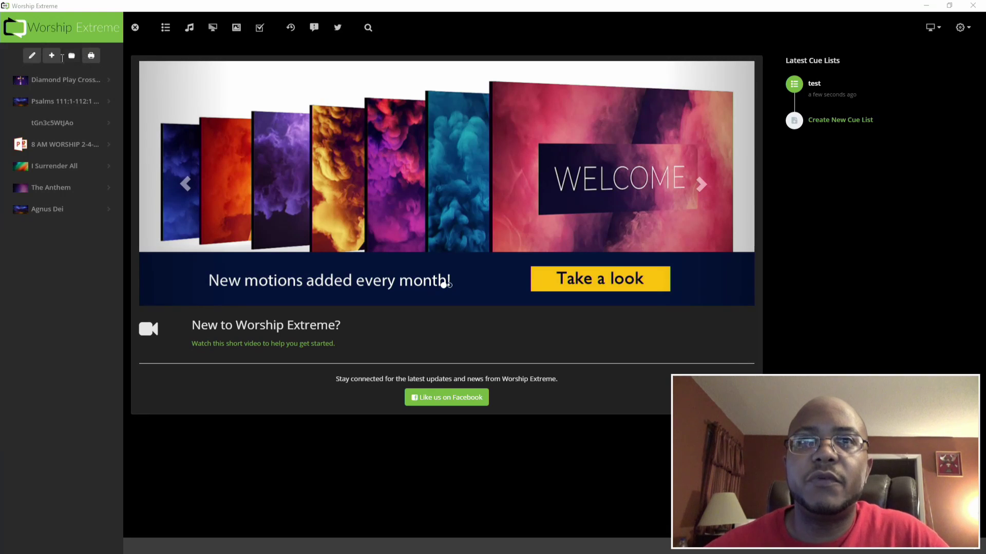
{"action": "left_click", "coordinate": [52, 56]}
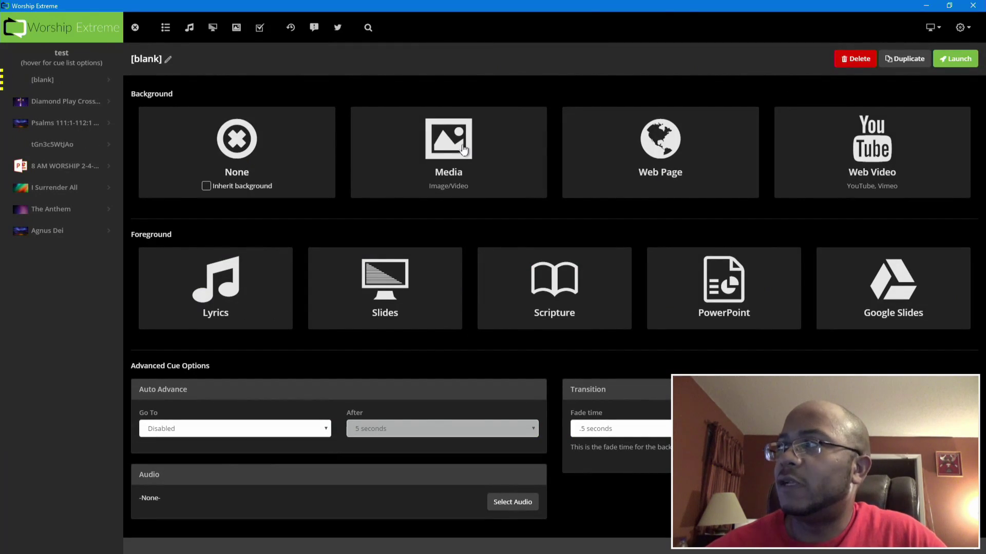
{"action": "left_click", "coordinate": [459, 152]}
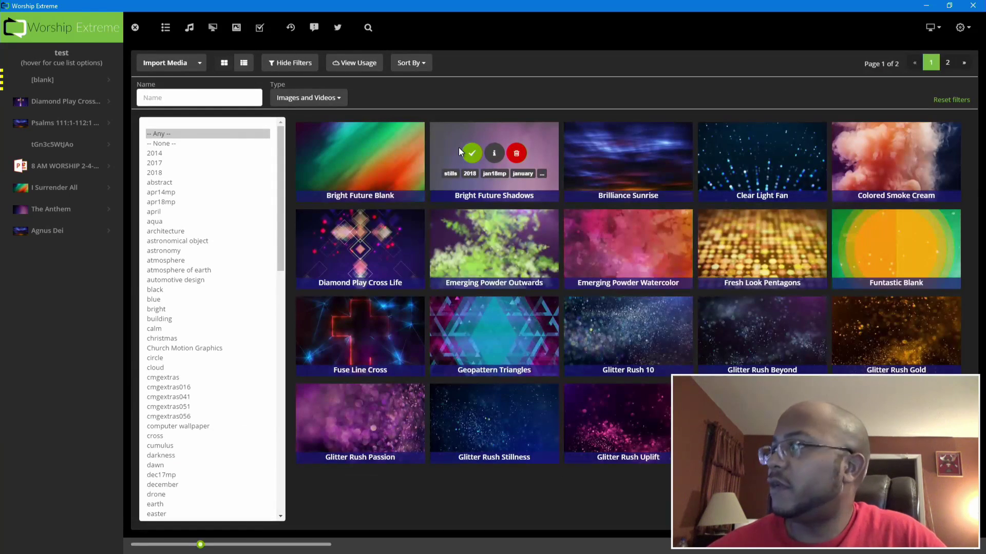
{"action": "mouse_move", "coordinate": [906, 331]}
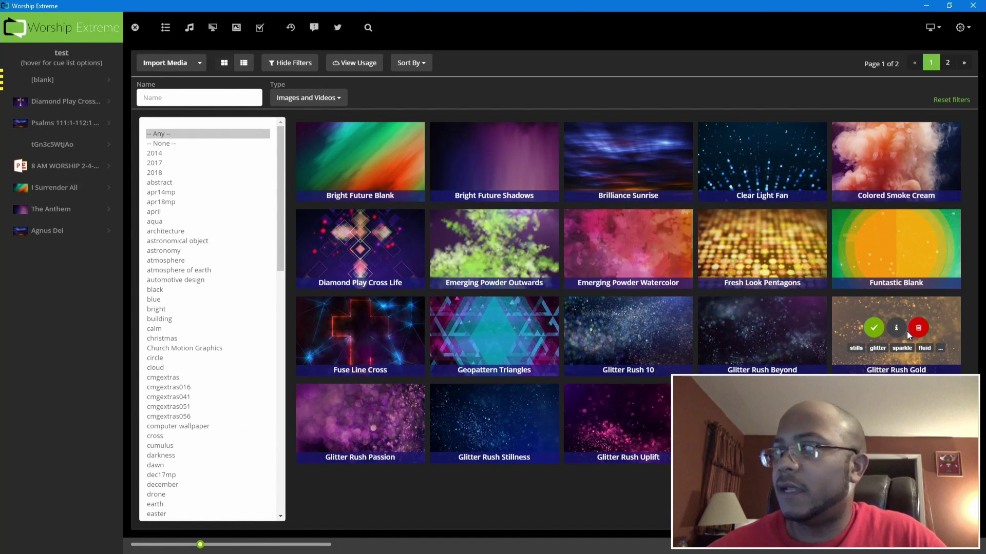
{"action": "left_click", "coordinate": [872, 329]}
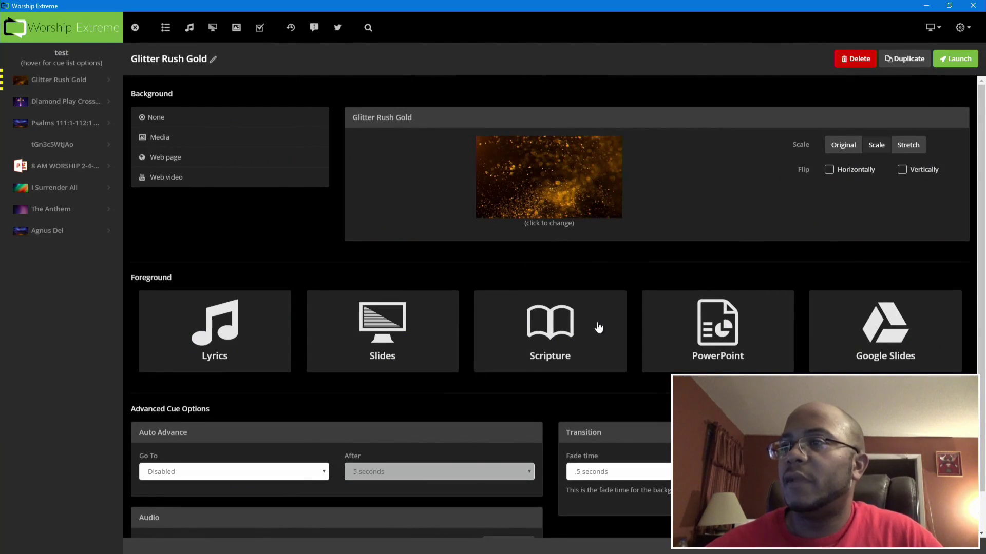
- Make the foreground a scripture passage from the New King James translation
{"action": "left_click", "coordinate": [548, 316]}
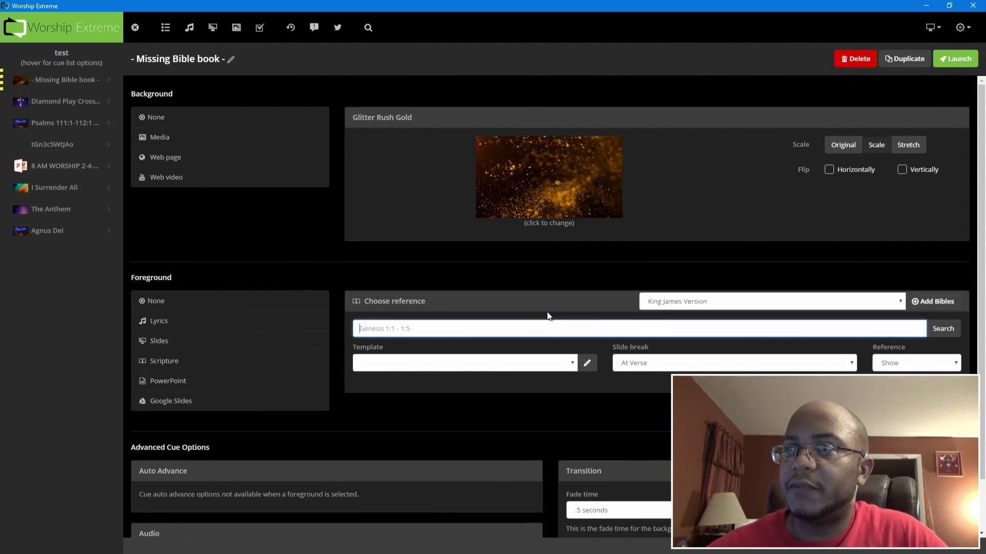
{"action": "scroll", "coordinate": [511, 275], "scroll_direction": "down", "scroll_amount": 1}
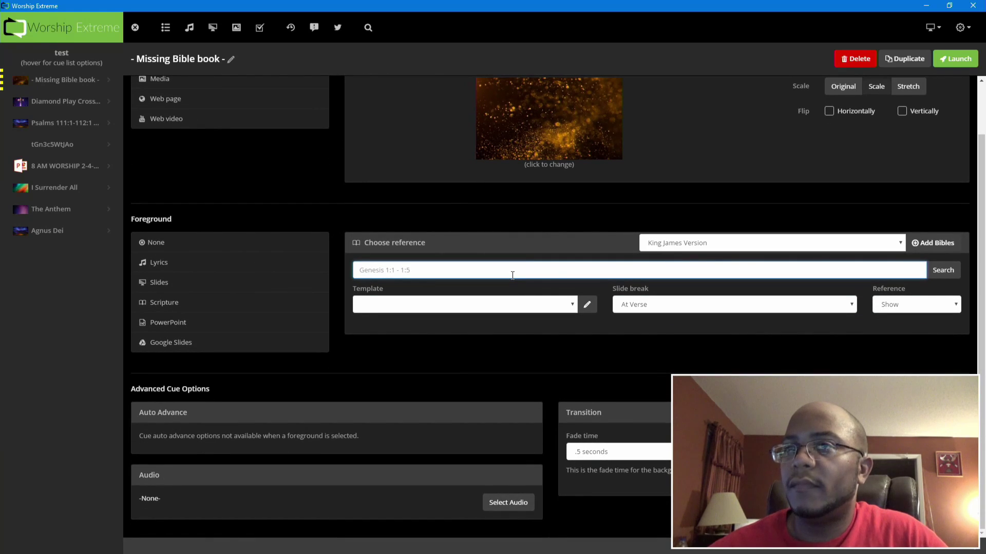
{"action": "left_click", "coordinate": [775, 244]}
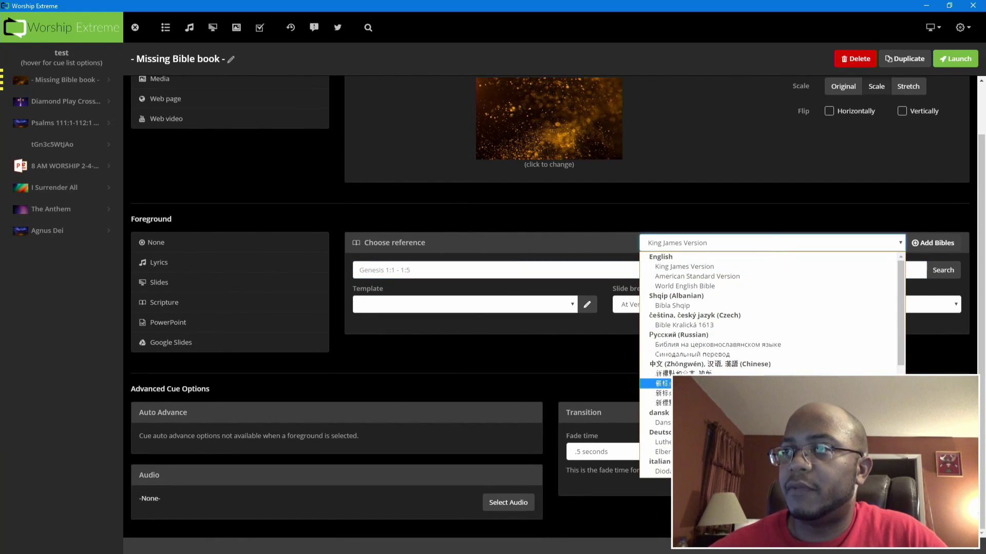
{"action": "scroll", "coordinate": [662, 383], "scroll_direction": "down", "scroll_amount": 3}
{"action": "left_click", "coordinate": [660, 463]}
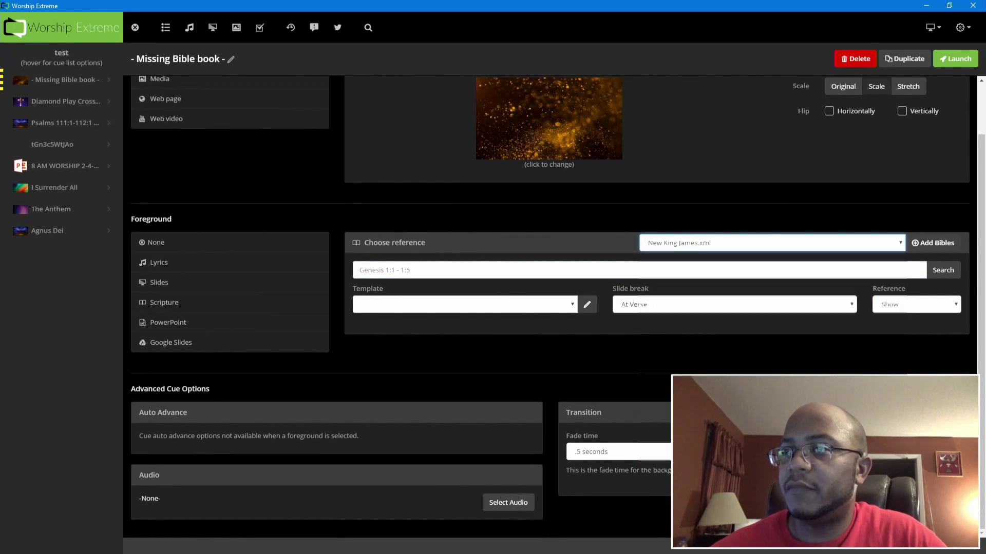
- Enter James 1:1-10, apply the Full Screen template, and search the verses
{"action": "left_click", "coordinate": [463, 268]}
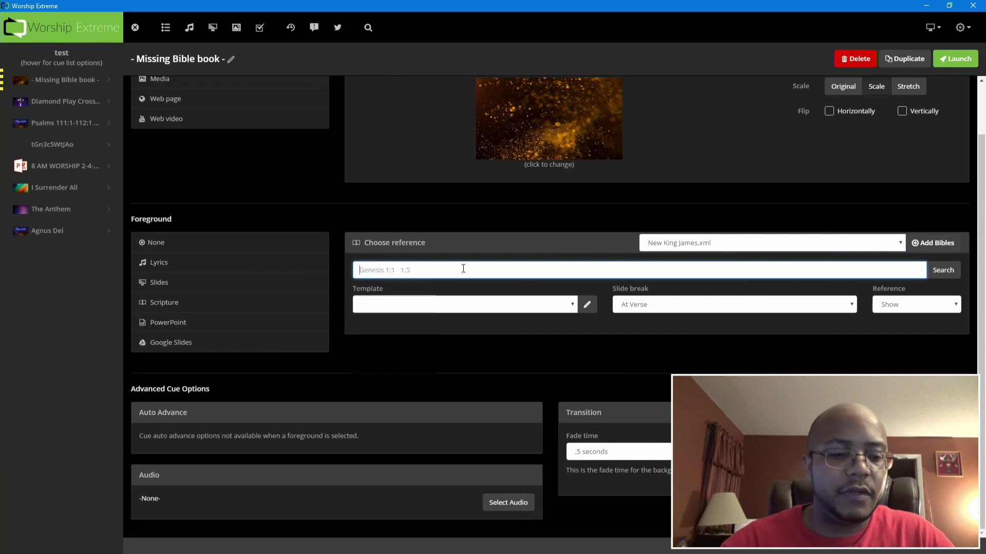
{"action": "type", "text": "James 1:1-10"}
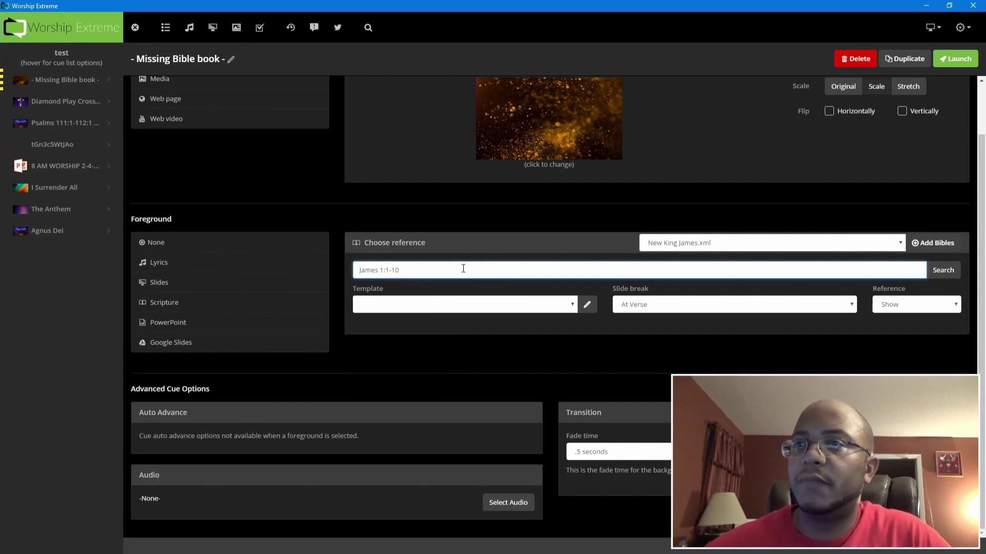
{"action": "left_click", "coordinate": [572, 306]}
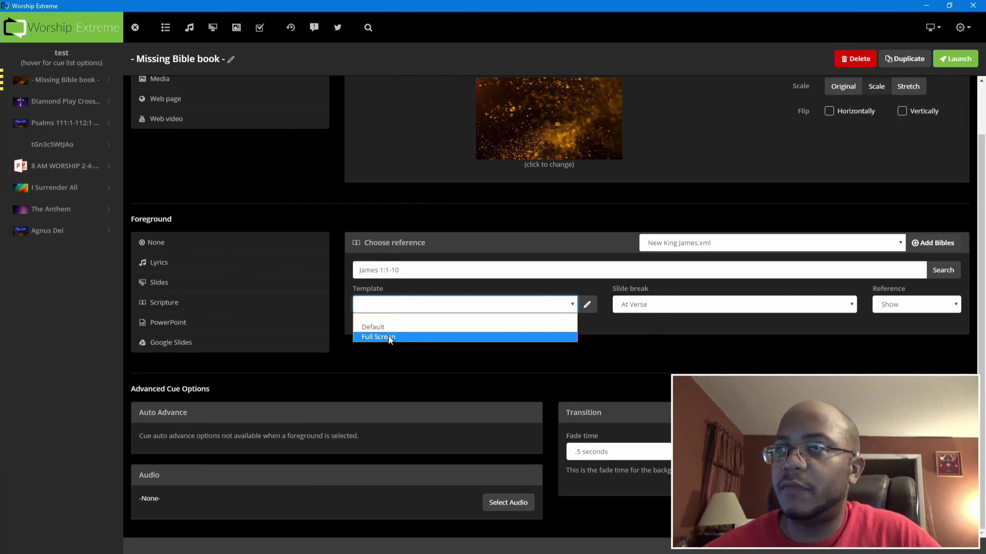
{"action": "left_click", "coordinate": [388, 336]}
{"action": "left_click", "coordinate": [943, 331]}
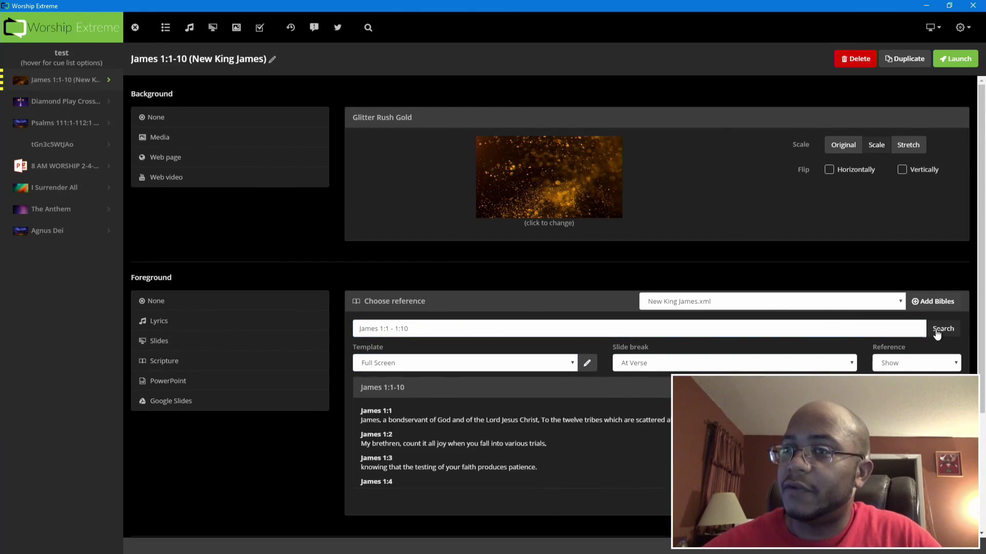
- Launch the James 1:1-10 cue and advance through the verse slides to James 1:10
{"action": "left_click", "coordinate": [952, 60]}
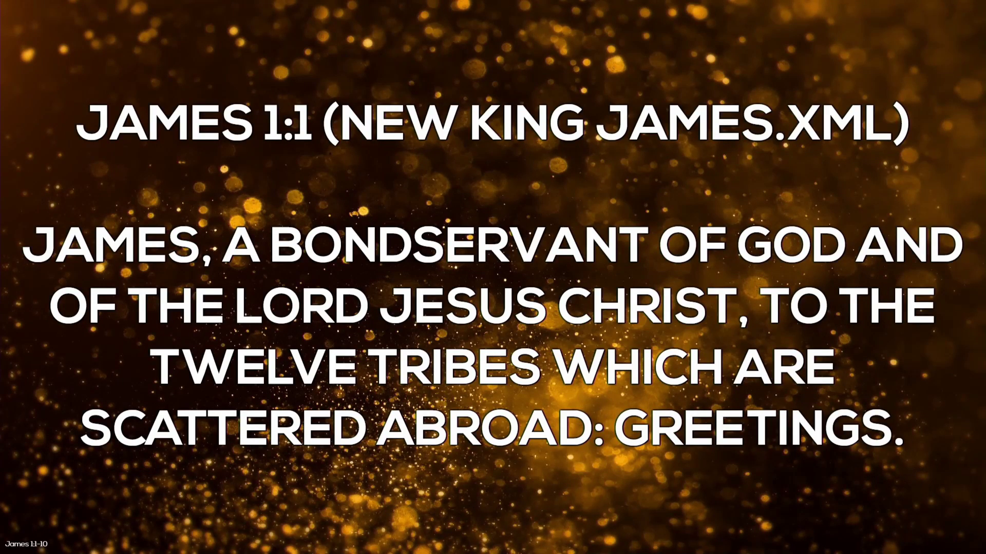
{"action": "key", "text": "Right"}
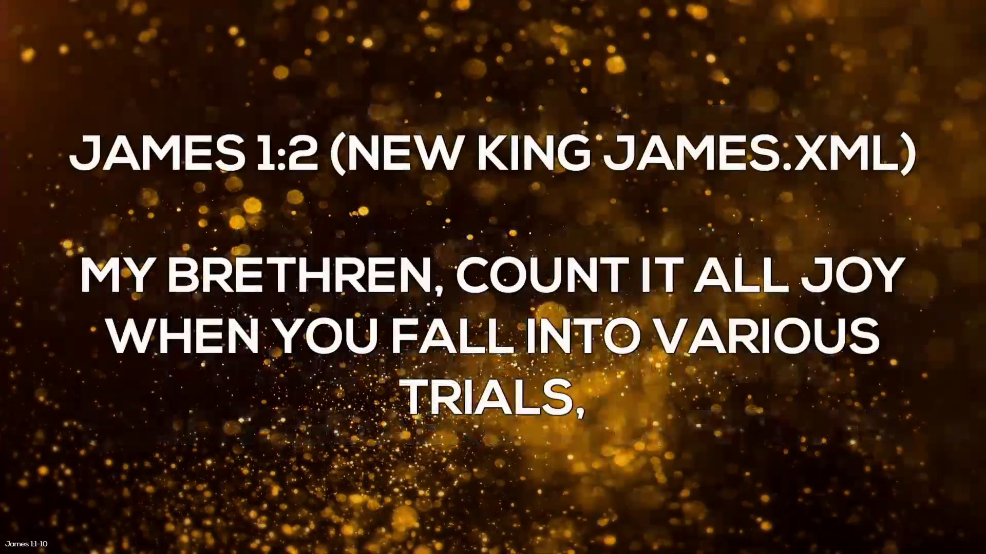
{"action": "key", "text": "Right"}
{"action": "key", "text": "Right"}
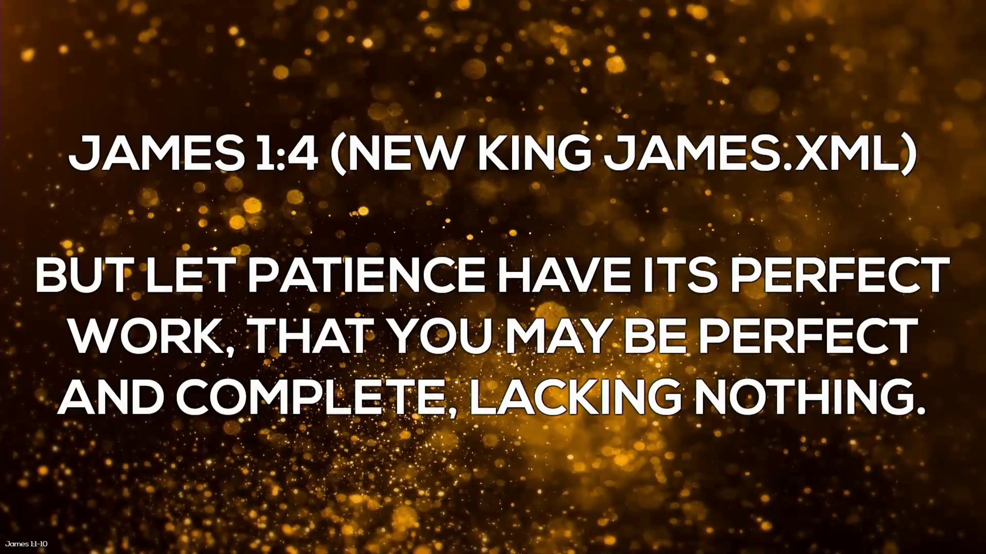
{"action": "key", "text": "Right"}
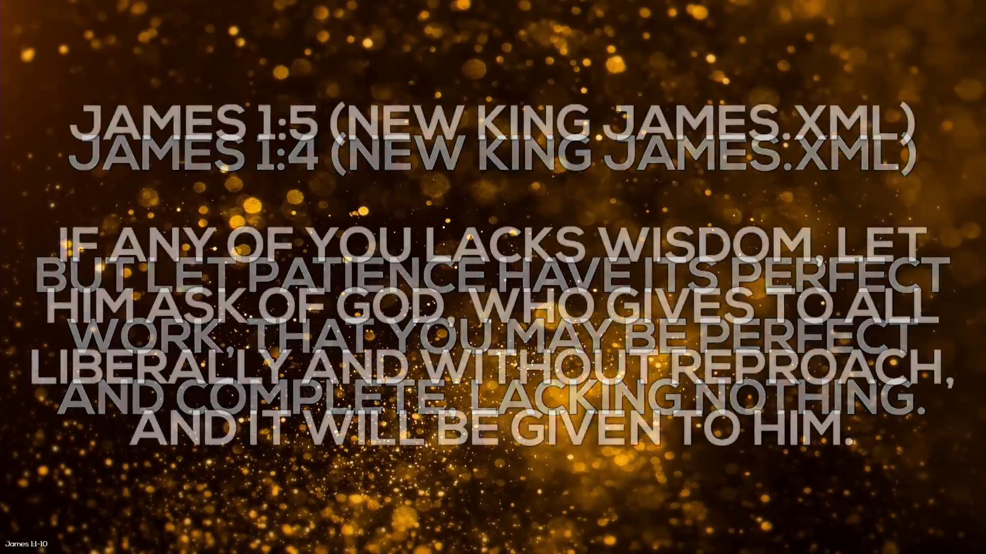
{"action": "key", "text": "Right"}
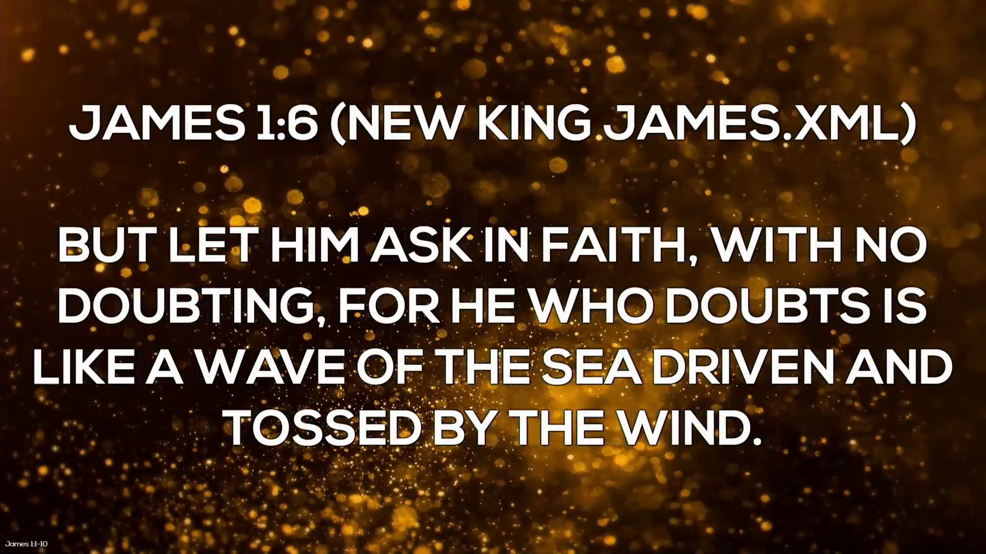
{"action": "key", "text": "Right"}
{"action": "key", "text": "Right"}
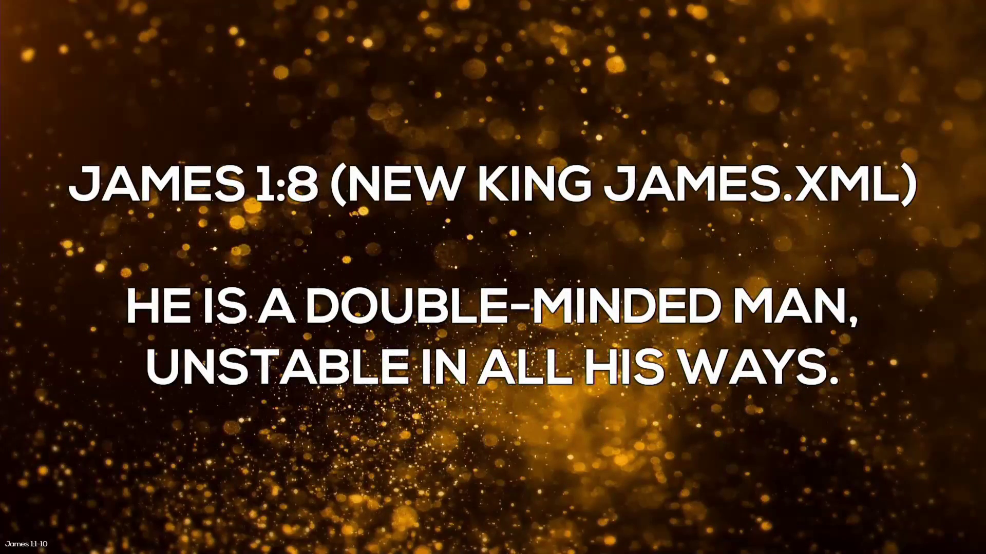
{"action": "key", "text": "Right"}
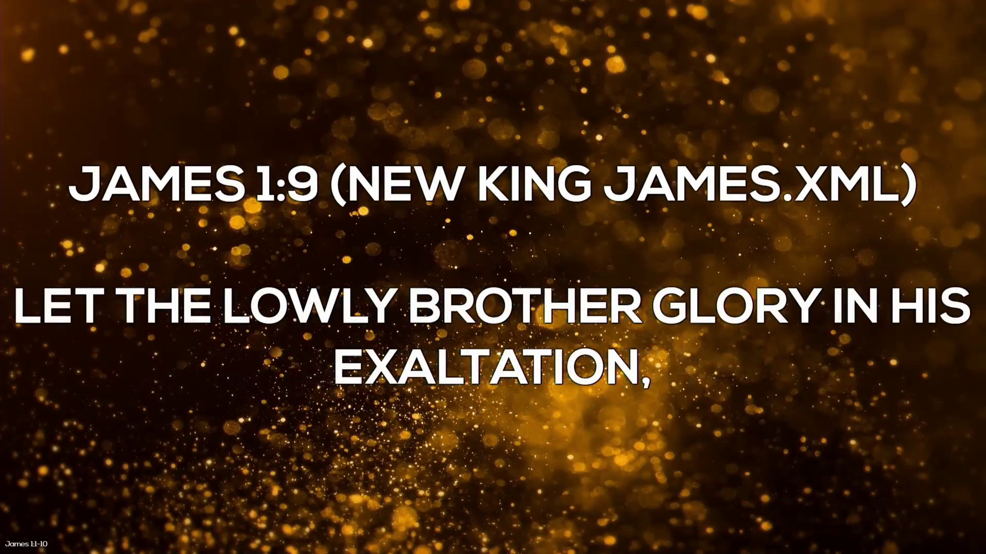
{"action": "key", "text": "Right"}
{"action": "key", "text": "Left"}
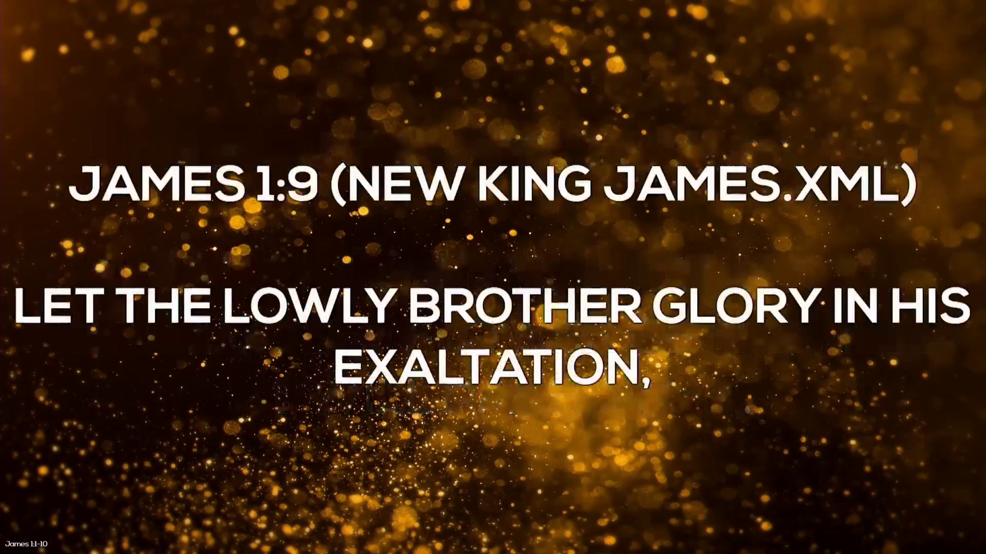
{"action": "key", "text": "Right"}
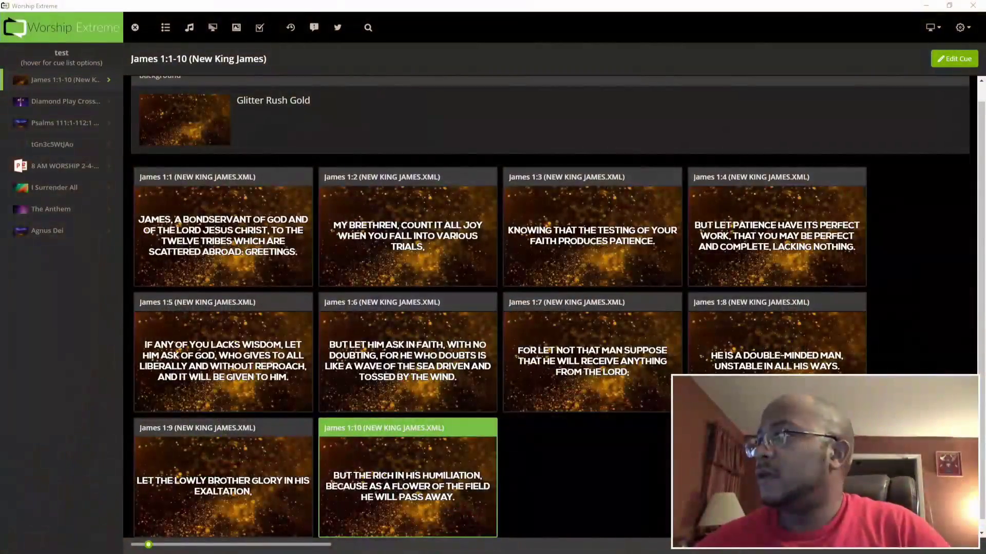
- On the Templates page, create a new template named Lower Third
{"action": "left_click", "coordinate": [192, 30]}
{"action": "left_click", "coordinate": [192, 31]}
{"action": "left_click", "coordinate": [360, 58]}
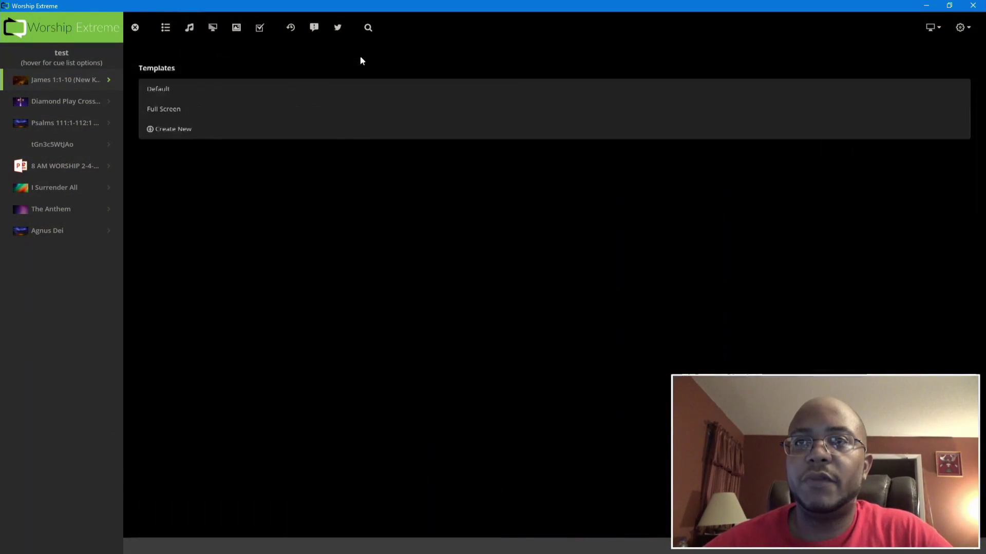
{"action": "left_click", "coordinate": [177, 135]}
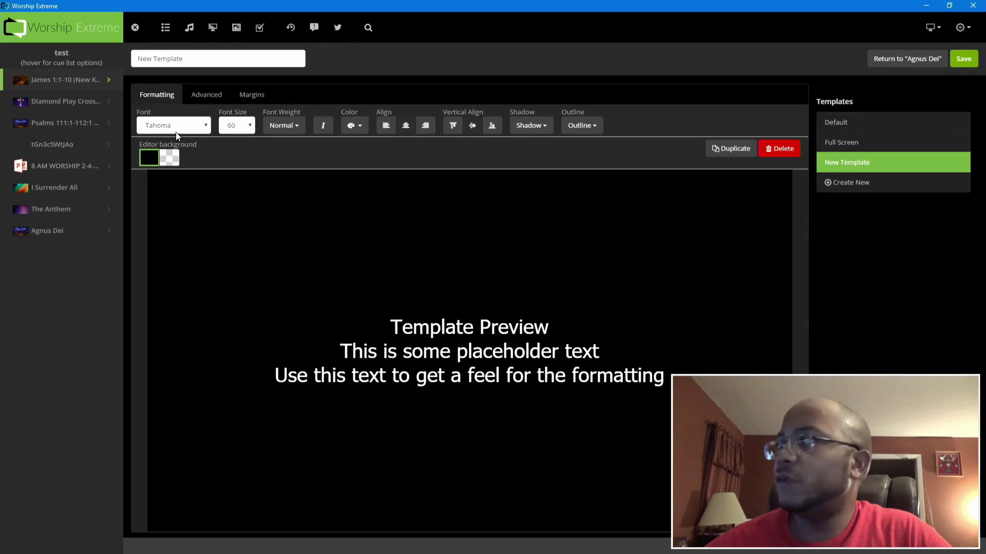
{"action": "left_click", "coordinate": [200, 59]}
{"action": "mouse_move", "coordinate": [88, 60]}
{"action": "type", "text": "Lower Third"}
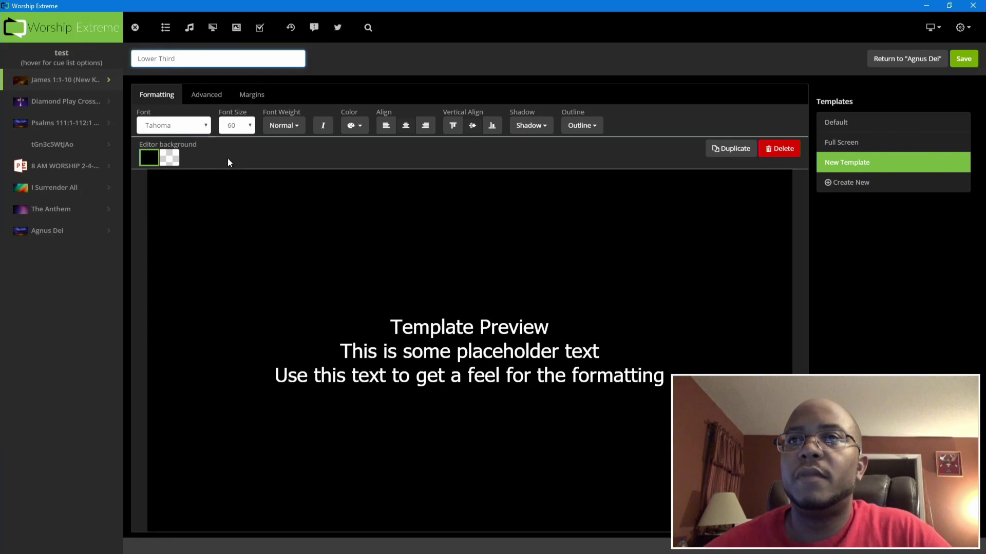
{"action": "left_click", "coordinate": [350, 271]}
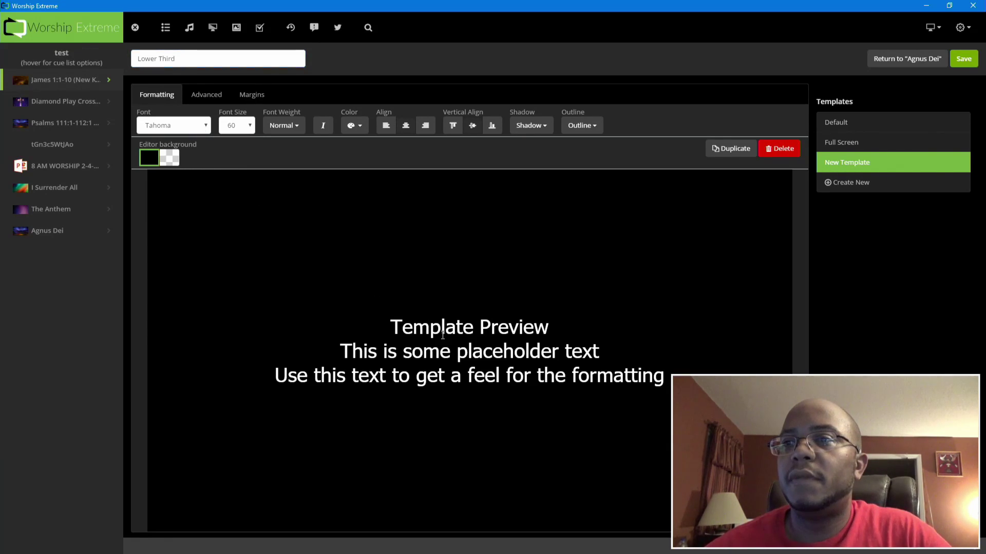
- Set the Lower Third font to Nexa with Bold weight
{"action": "left_click", "coordinate": [202, 128]}
{"action": "scroll", "coordinate": [198, 212], "scroll_direction": "up", "scroll_amount": 20}
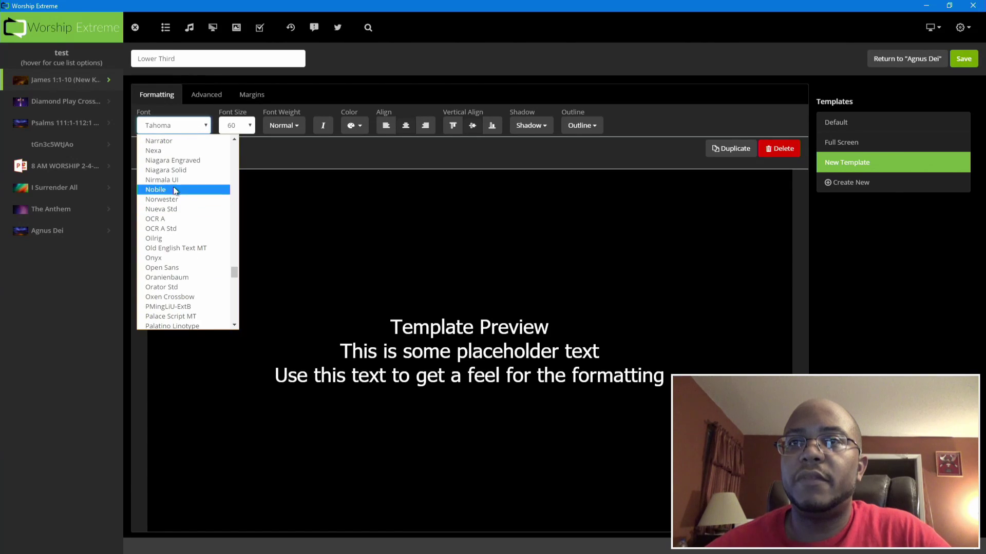
{"action": "left_click", "coordinate": [159, 151]}
{"action": "left_click", "coordinate": [284, 127]}
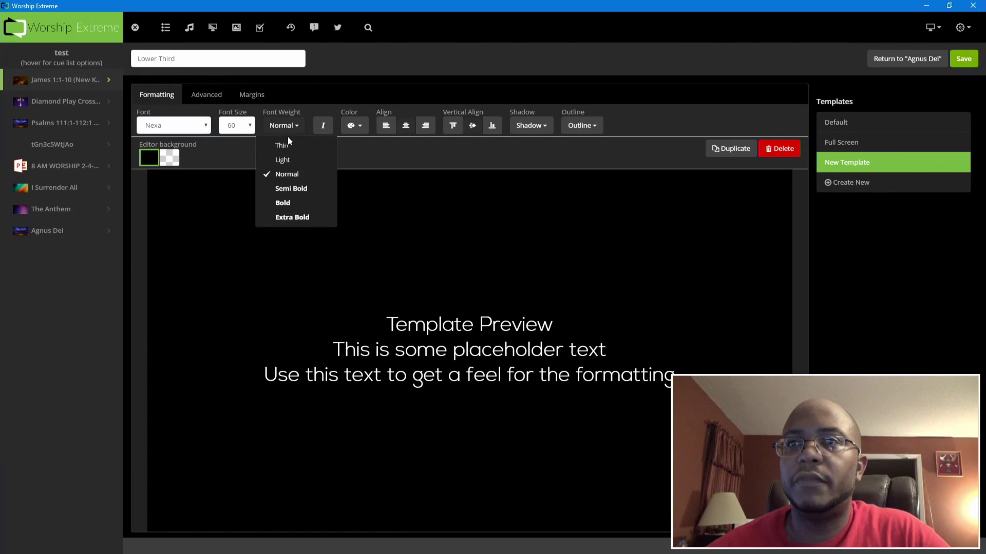
{"action": "left_click", "coordinate": [297, 203]}
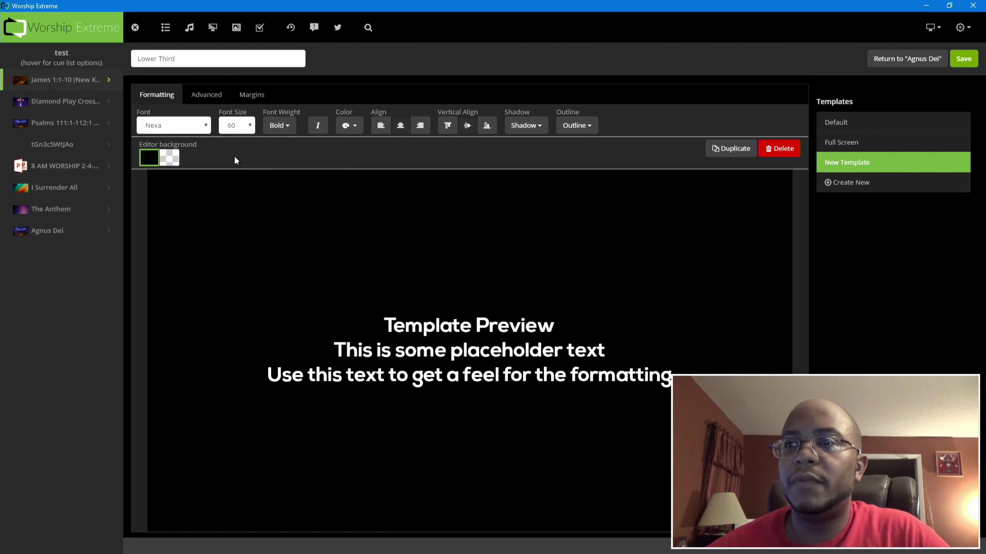
- Set the Lower Third font size to 74
{"action": "left_click", "coordinate": [242, 130]}
{"action": "scroll", "coordinate": [253, 191], "scroll_direction": "down", "scroll_amount": 1}
{"action": "left_click_drag", "start_coordinate": [254, 191], "coordinate": [251, 220]}
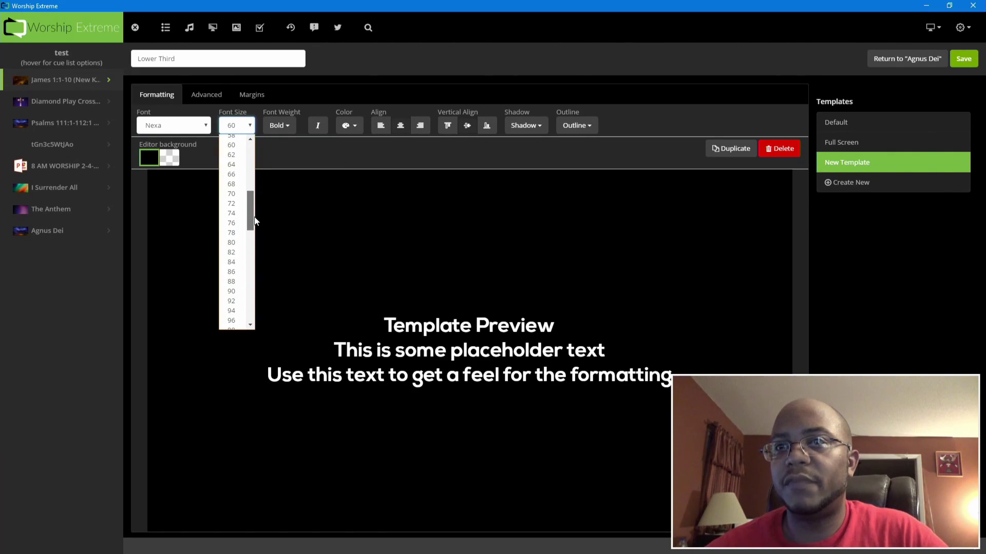
{"action": "left_click", "coordinate": [239, 214]}
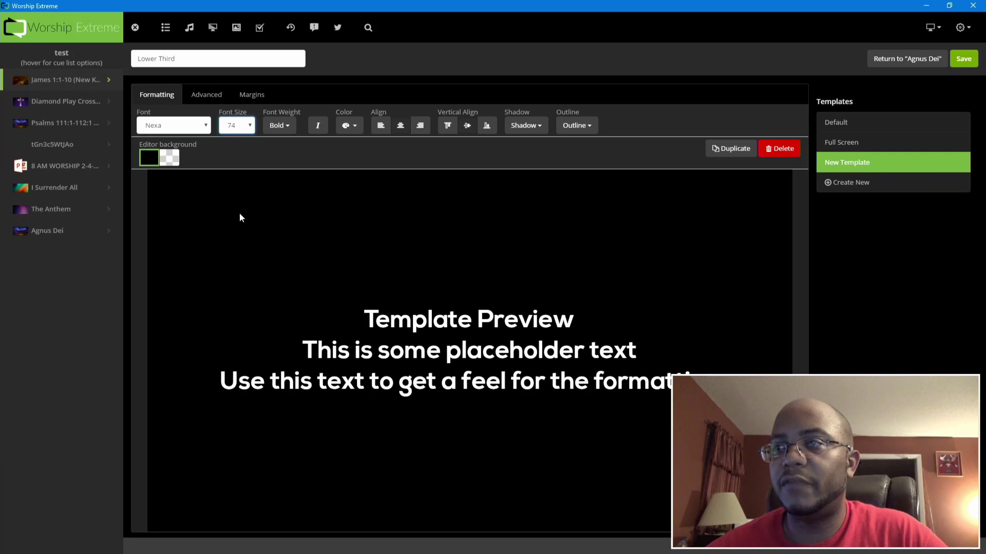
{"action": "left_click", "coordinate": [257, 95]}
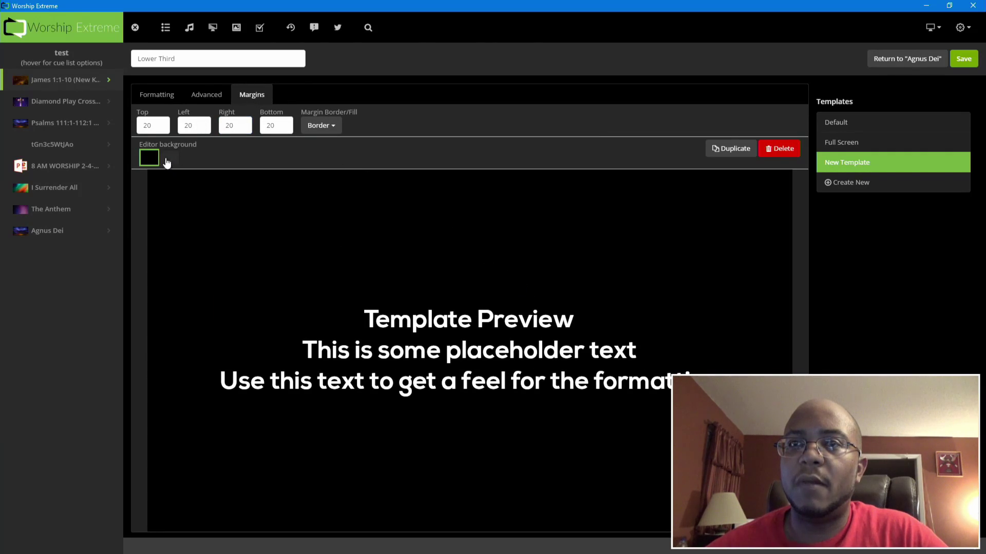
- Preview Lower Third on a transparent background and set its top margin to 750
{"action": "left_click", "coordinate": [172, 162]}
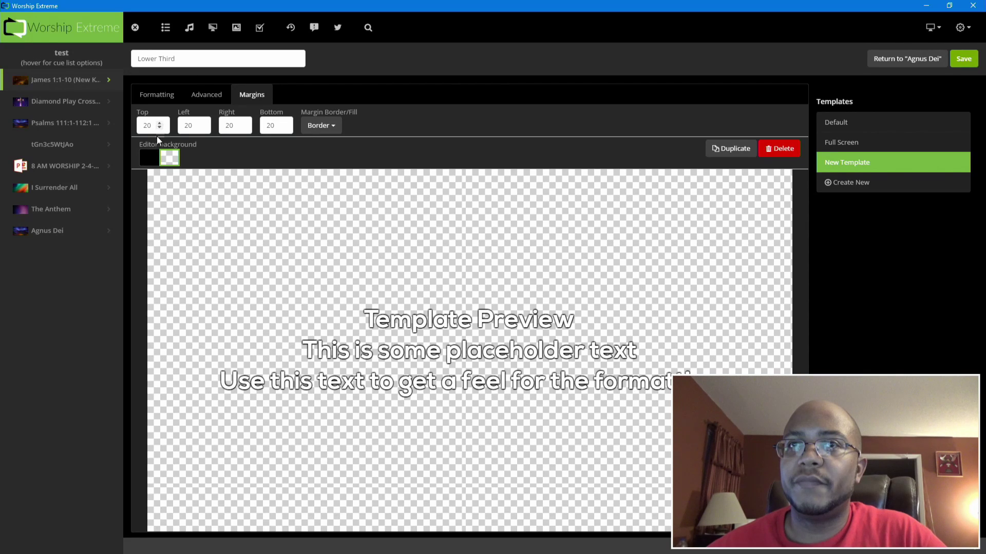
{"action": "left_click_drag", "start_coordinate": [160, 124], "coordinate": [160, 129]}
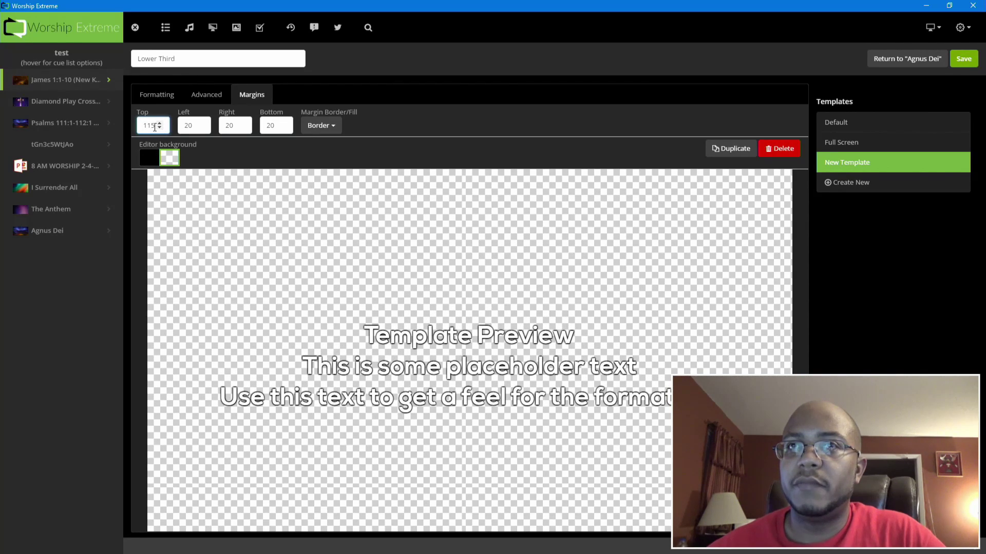
{"action": "type", "text": "400"}
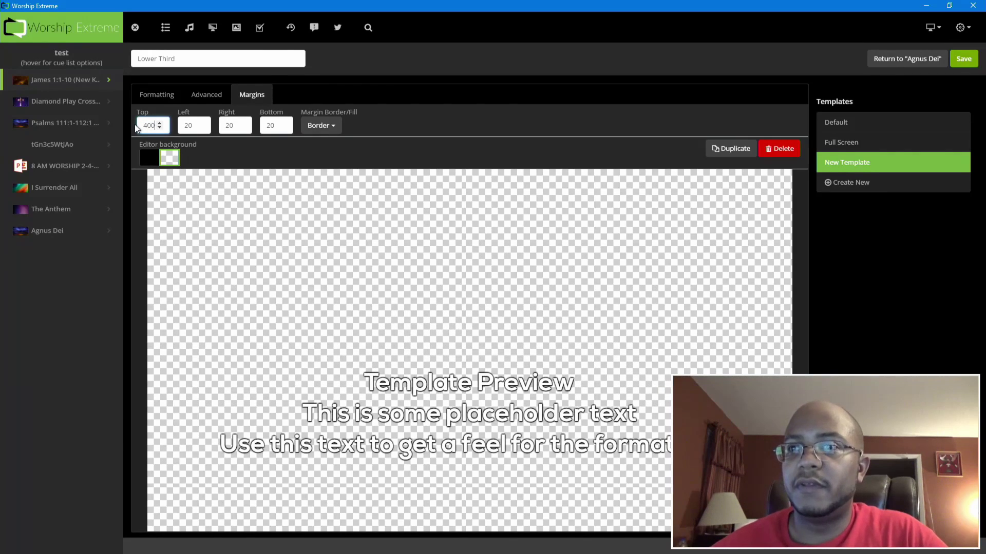
{"action": "type", "text": "600"}
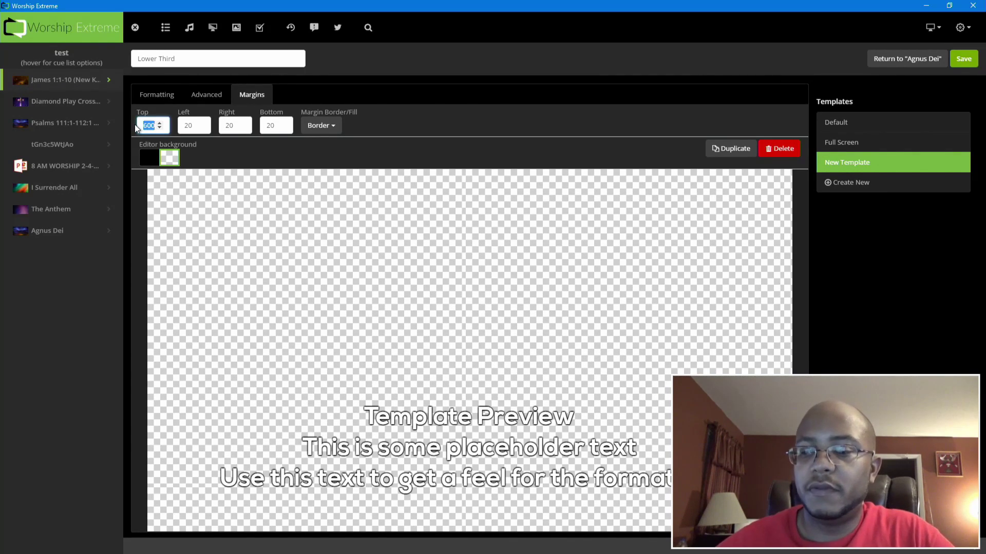
{"action": "type", "text": "700"}
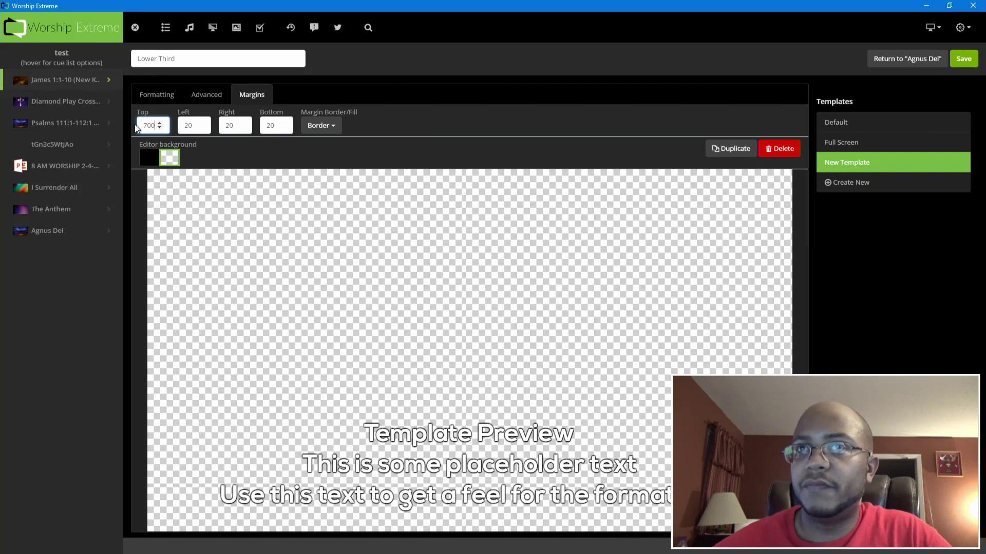
{"action": "key", "text": "ctrl+a"}
{"action": "type", "text": "800"}
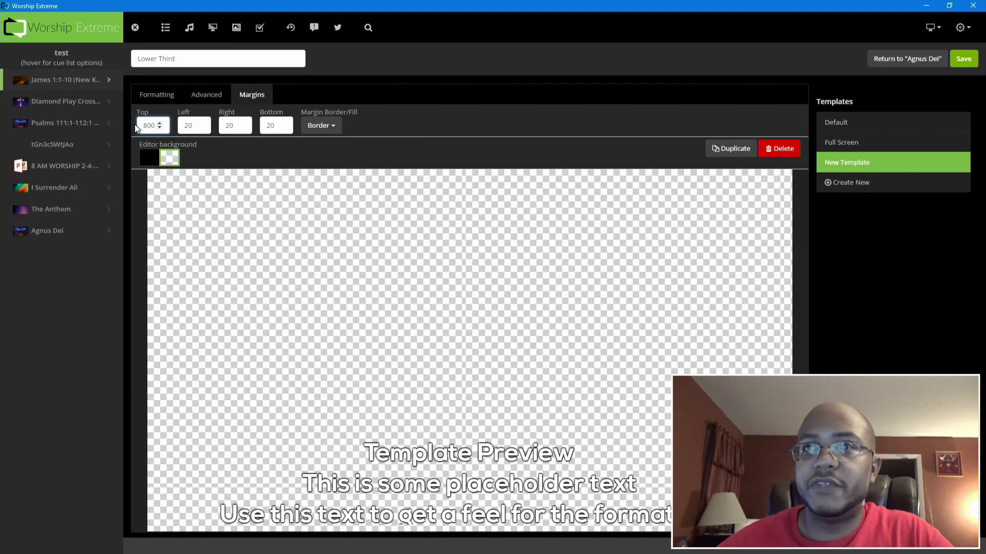
{"action": "type", "text": "750"}
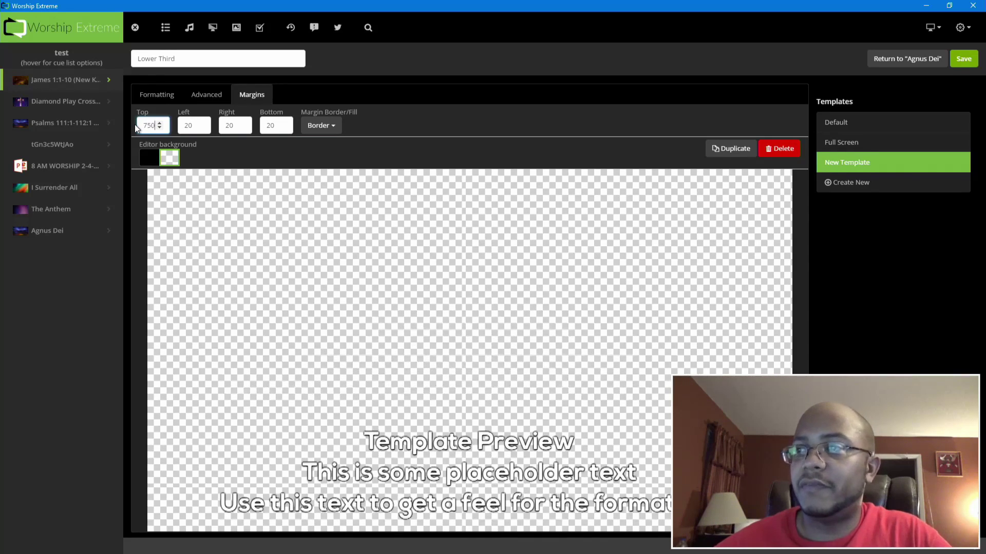
{"action": "left_click", "coordinate": [206, 95]}
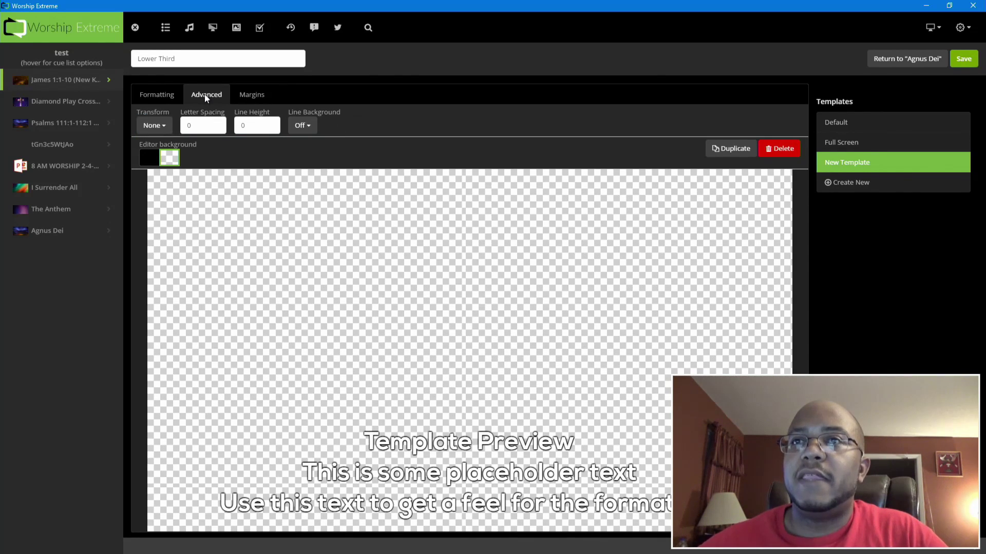
- Give Lower Third upper-case text, font size 68 and line background On, then save it
{"action": "left_click", "coordinate": [163, 126]}
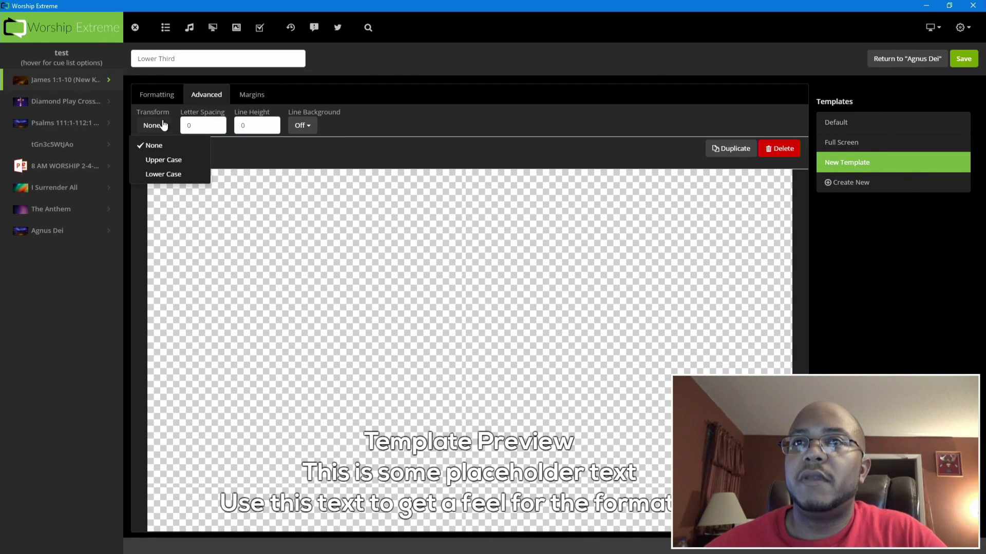
{"action": "left_click", "coordinate": [169, 161]}
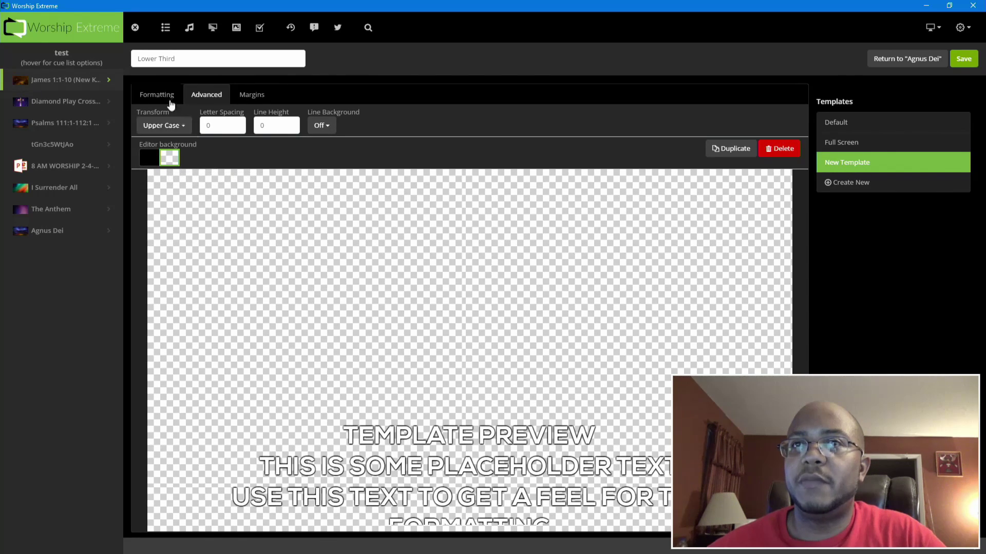
{"action": "left_click", "coordinate": [167, 95]}
{"action": "left_click", "coordinate": [252, 128]}
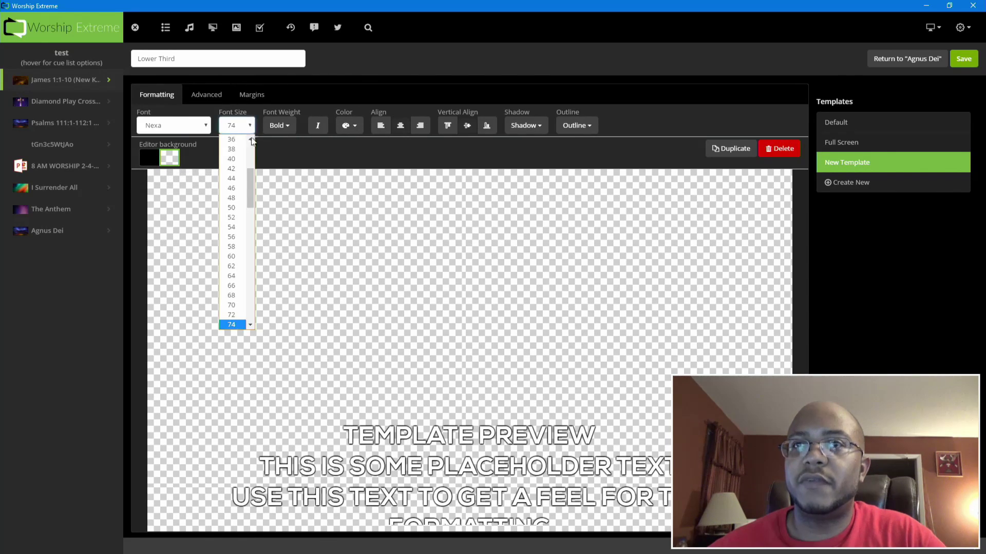
{"action": "left_click", "coordinate": [234, 304]}
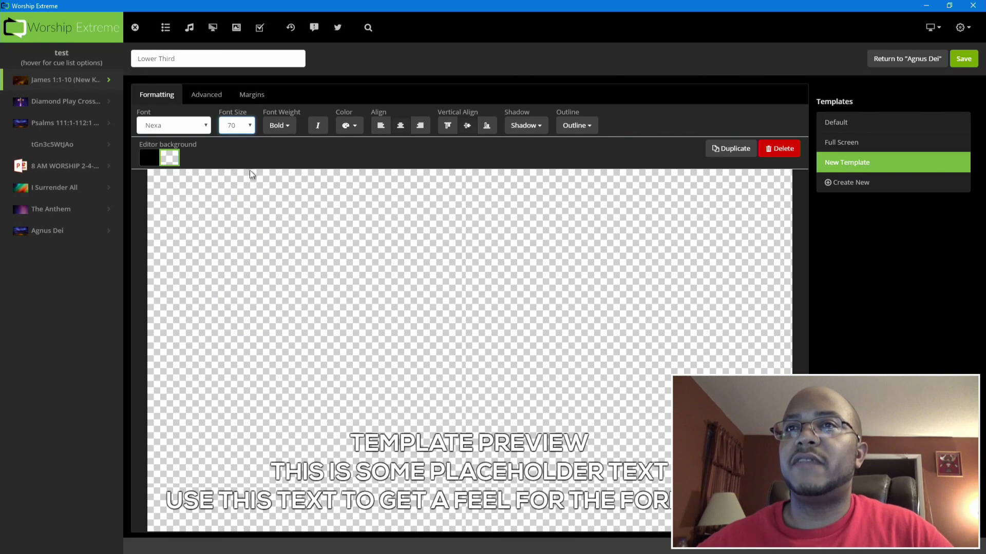
{"action": "left_click", "coordinate": [250, 126]}
{"action": "left_click", "coordinate": [232, 314]}
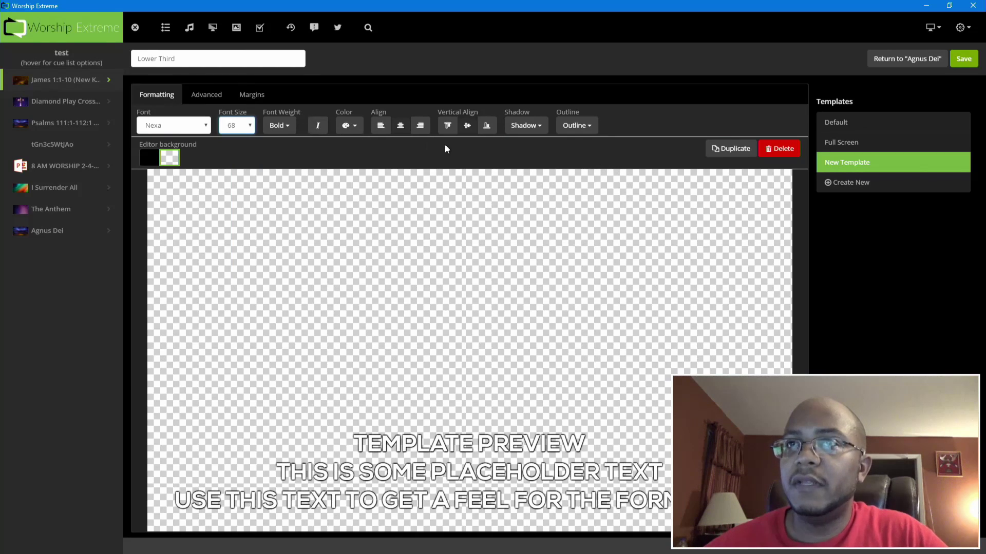
{"action": "left_click", "coordinate": [149, 158]}
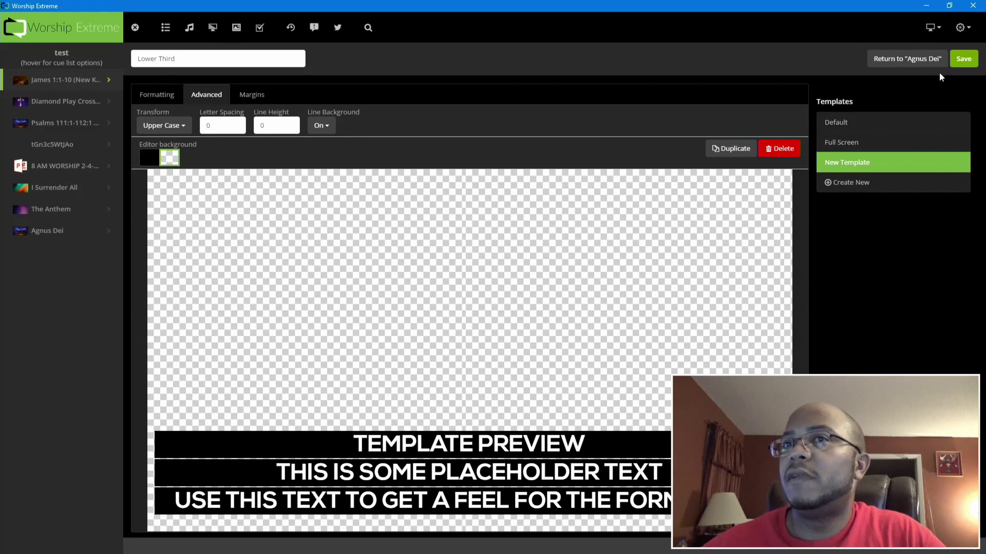
{"action": "left_click", "coordinate": [968, 60]}
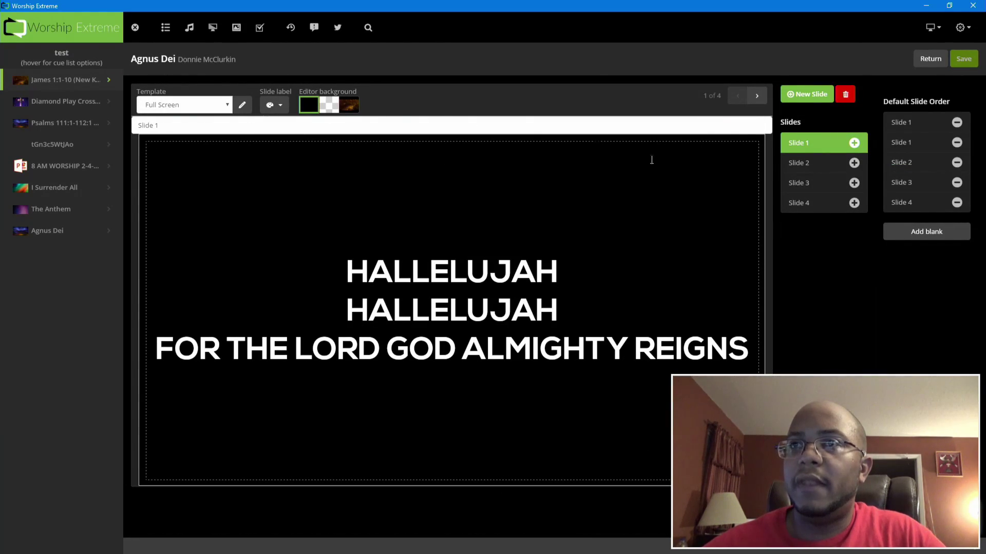
- Apply the Lower Third template to Agnus Dei and save the song
{"action": "left_click", "coordinate": [228, 107]}
{"action": "left_click", "coordinate": [164, 147]}
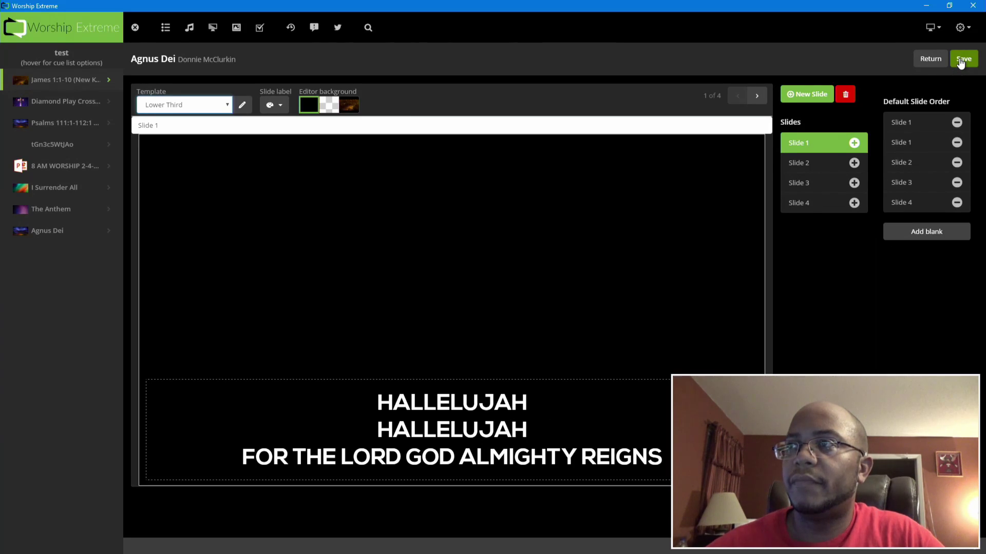
{"action": "left_click", "coordinate": [930, 60]}
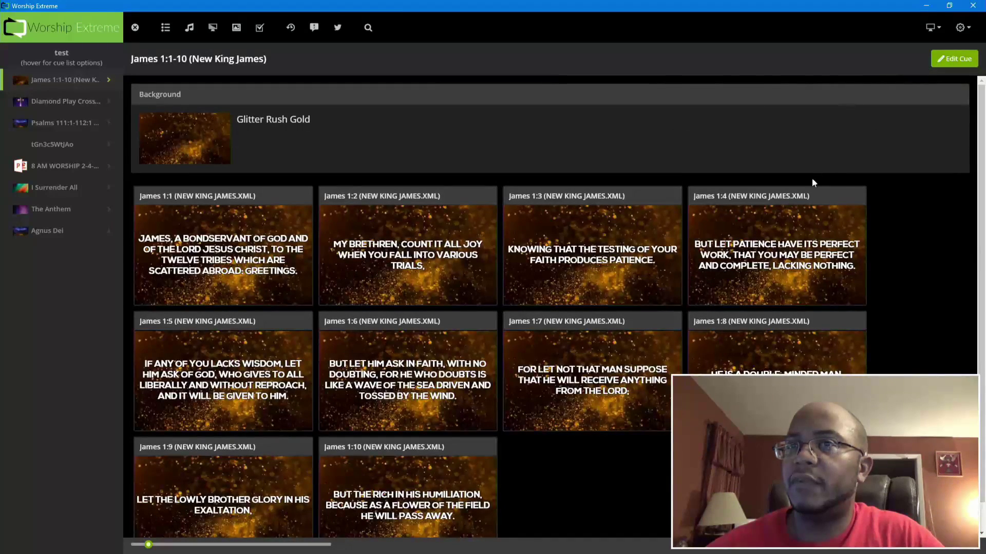
- Present Agnus Dei and advance through its lyric slides to the final AMEN slide
{"action": "left_click", "coordinate": [48, 234]}
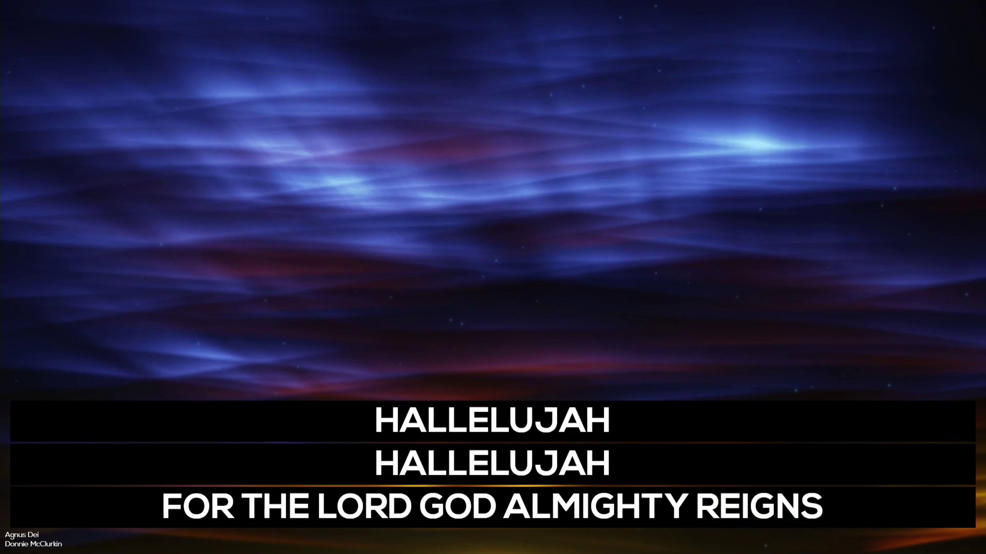
{"action": "key", "text": "Right"}
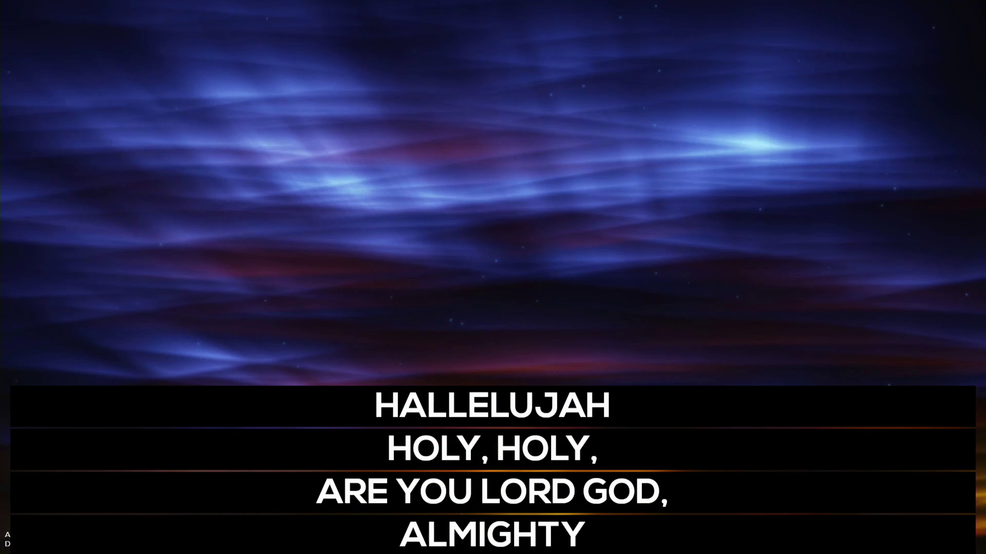
{"action": "key", "text": "Right"}
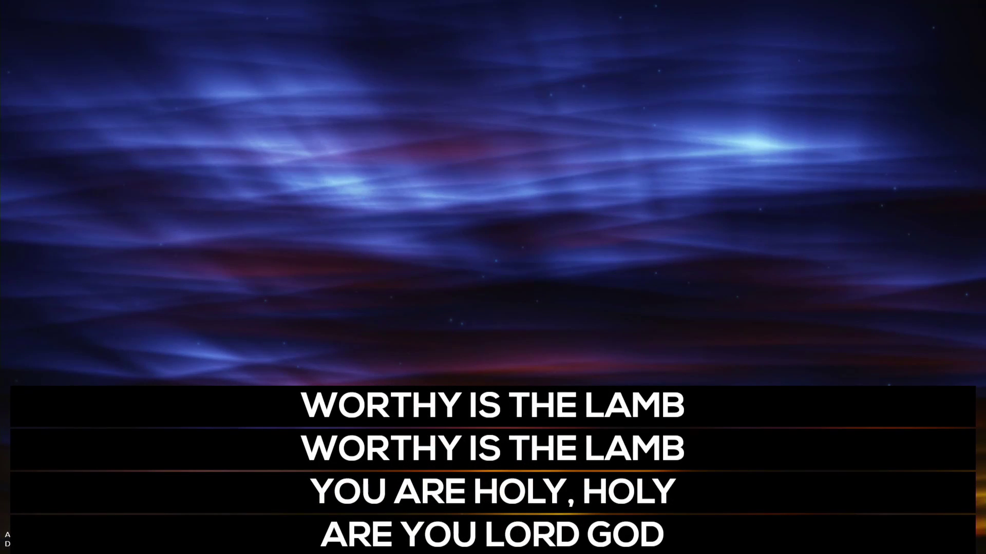
{"action": "key", "text": "Right"}
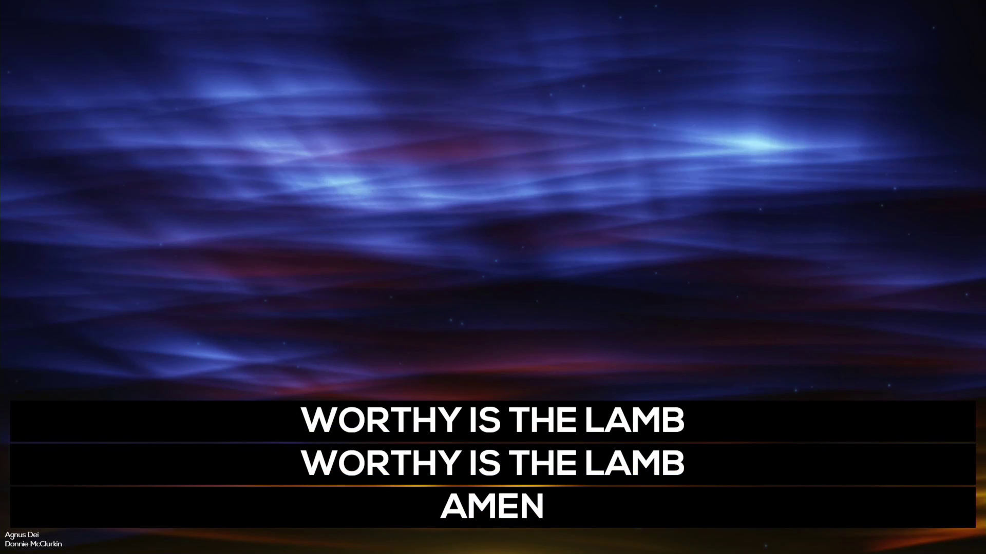